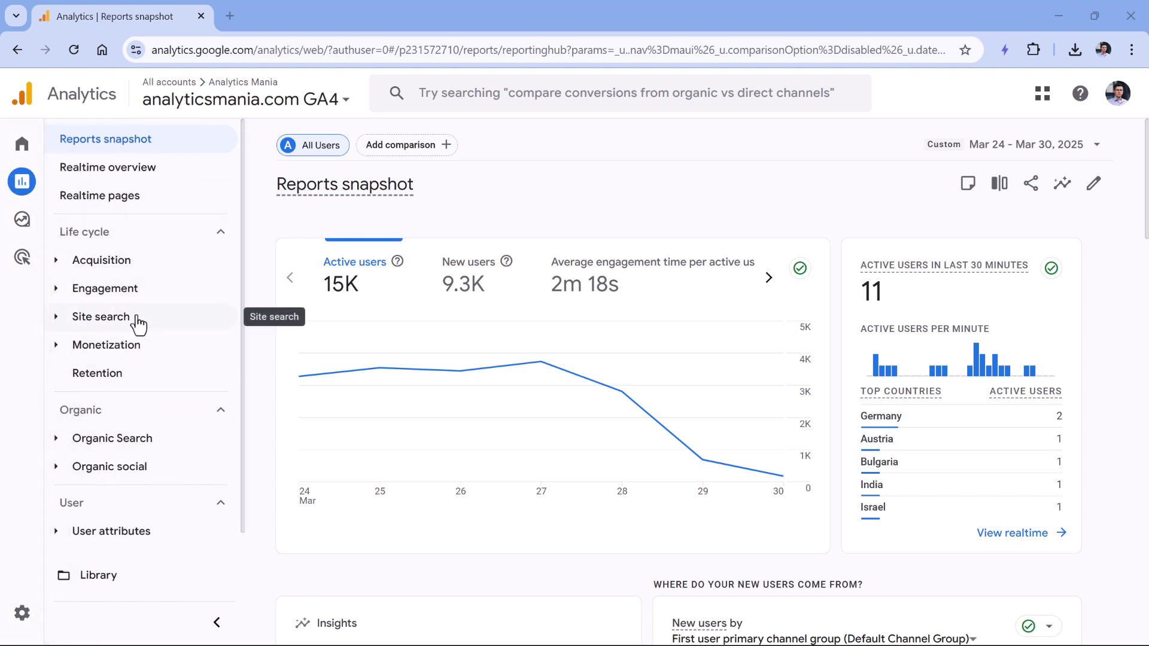
# Expand and collapse the Engagement reports group in the navigation twice.
pyautogui.click(57, 290)
pyautogui.click(93, 293)
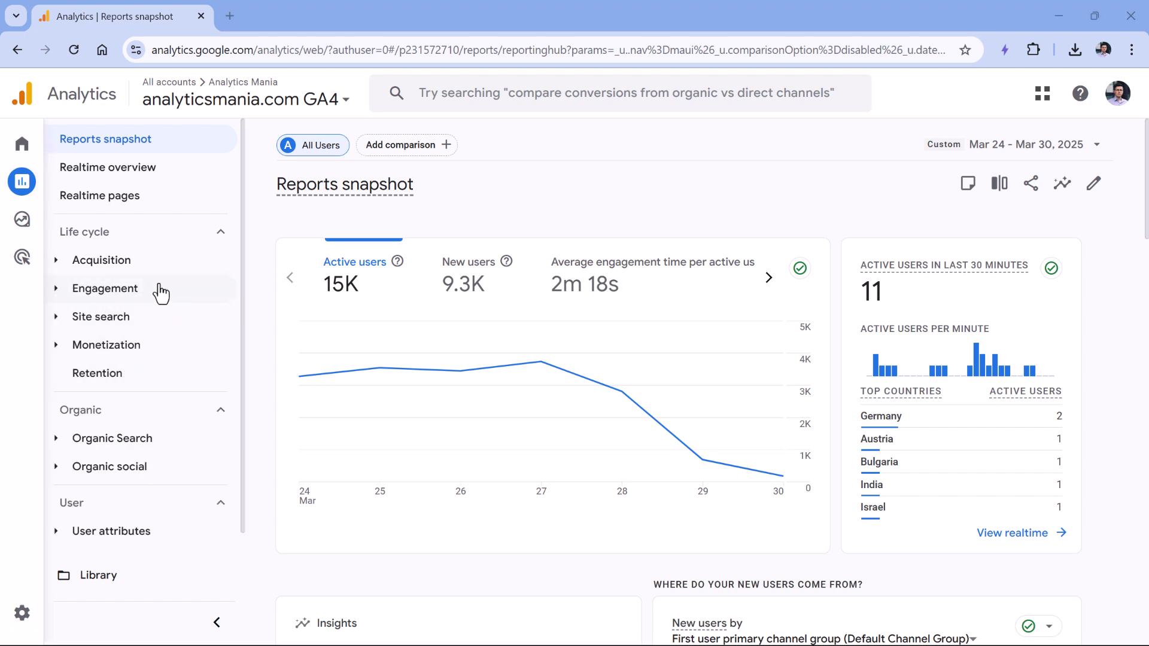
pyautogui.click(56, 292)
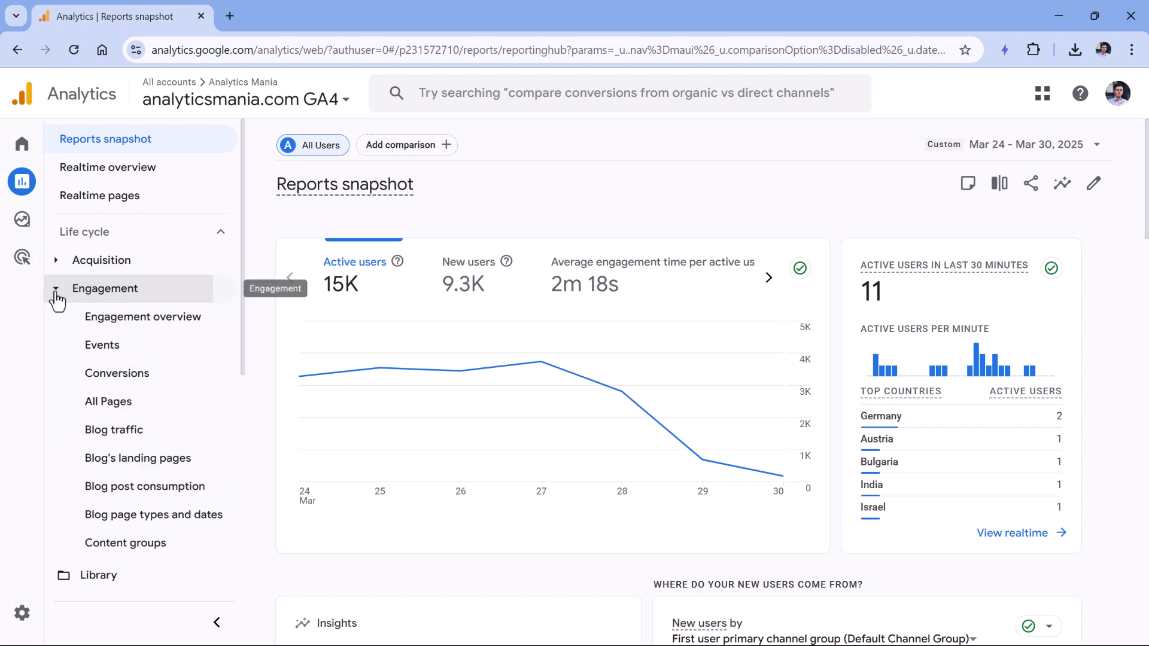
pyautogui.click(60, 290)
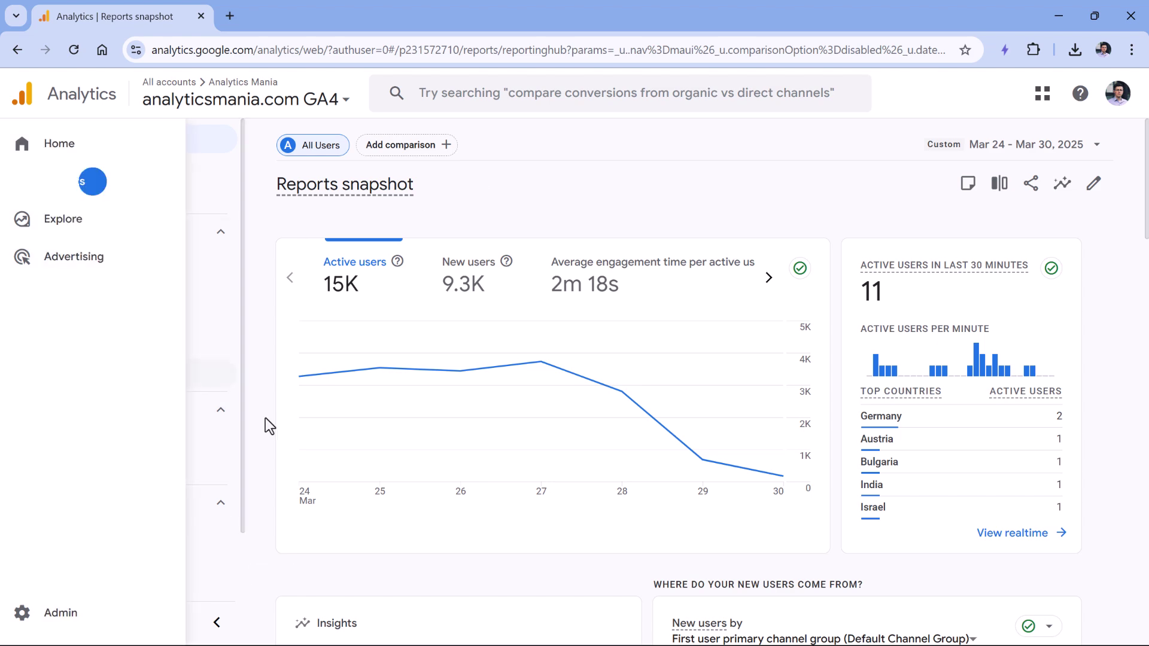
# In the Library, choose to create a new detail report.
pyautogui.click(141, 582)
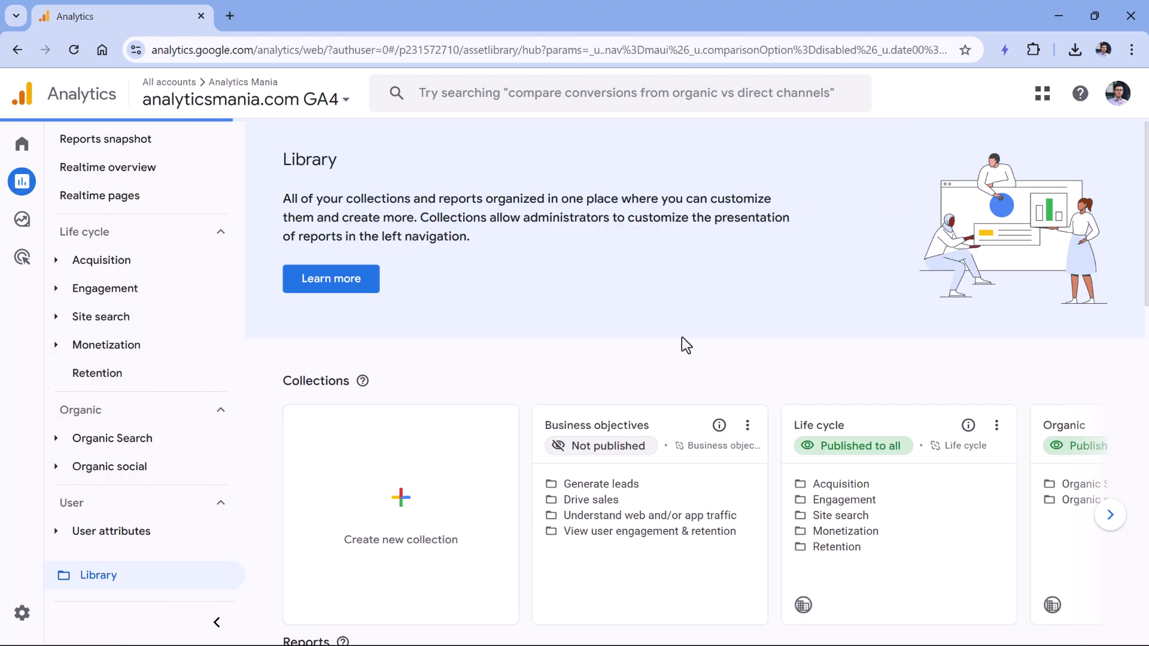
pyautogui.scroll(-4, 701, 336)
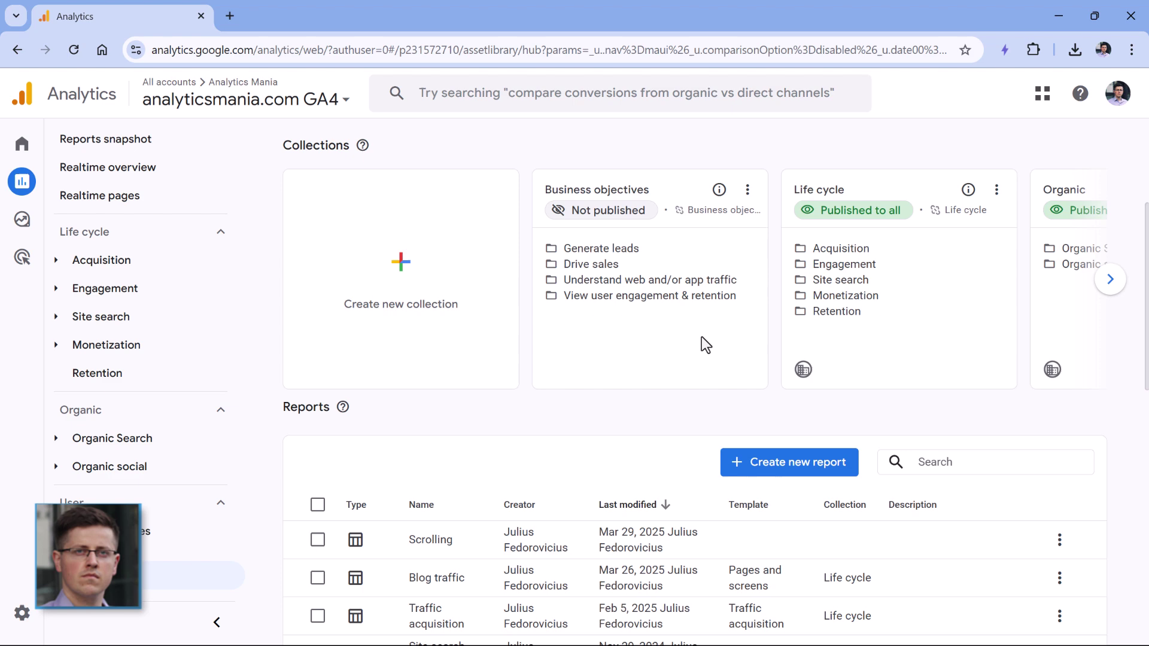
pyautogui.click(790, 473)
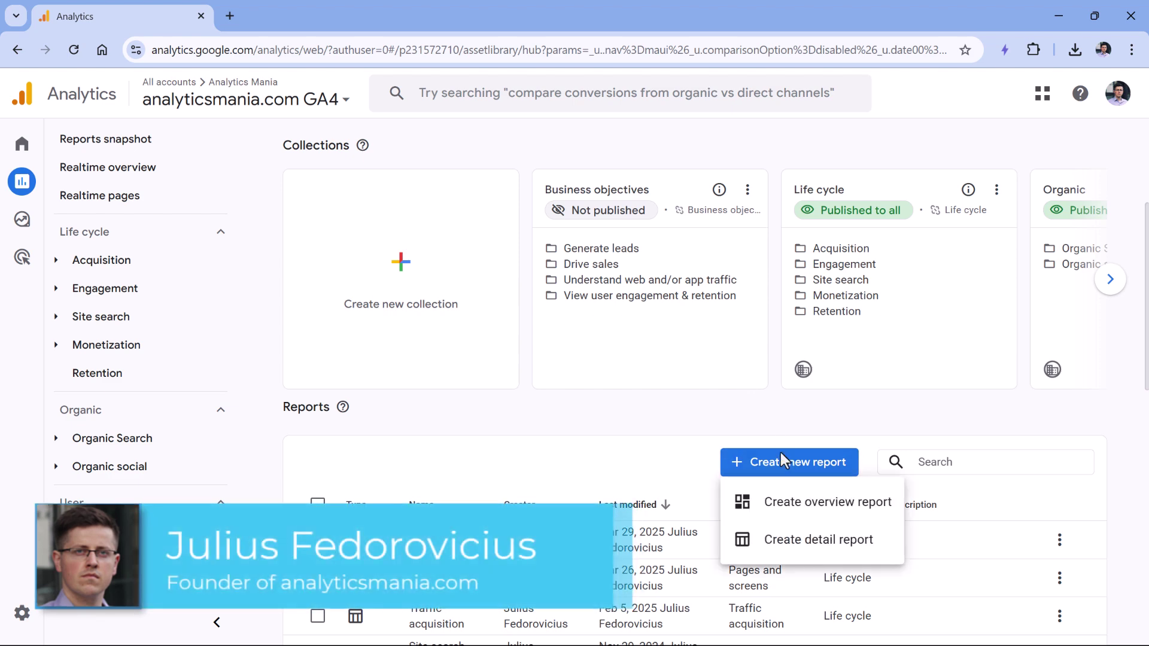
pyautogui.click(818, 541)
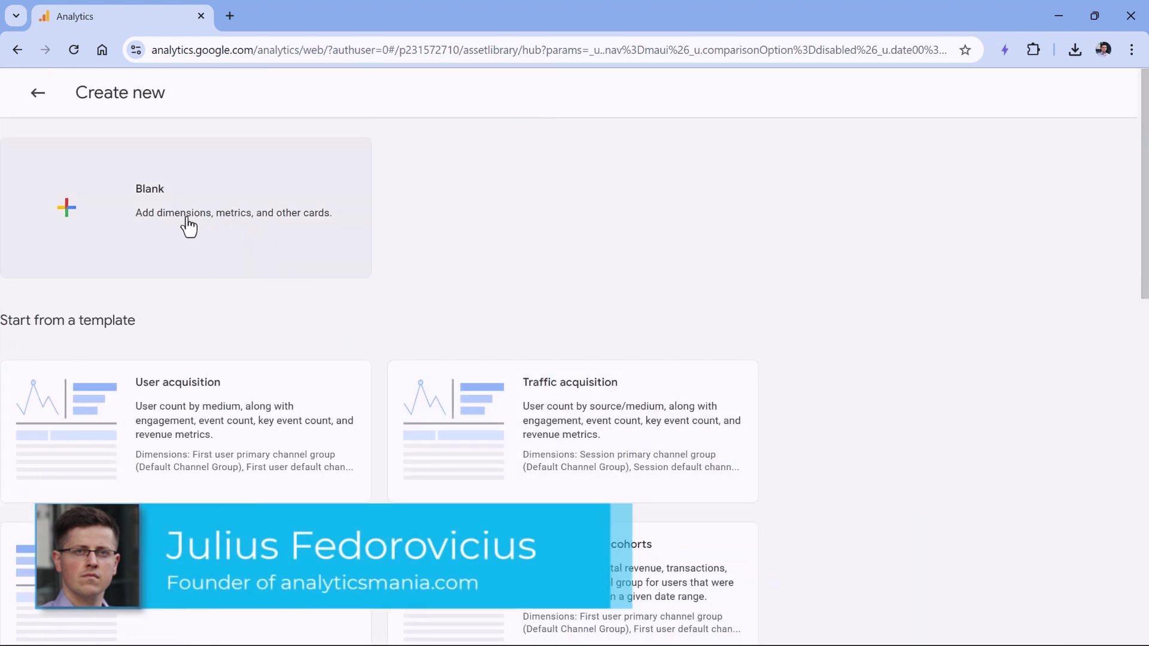
# Start a blank report and apply Landing page as its dimension.
pyautogui.click(187, 221)
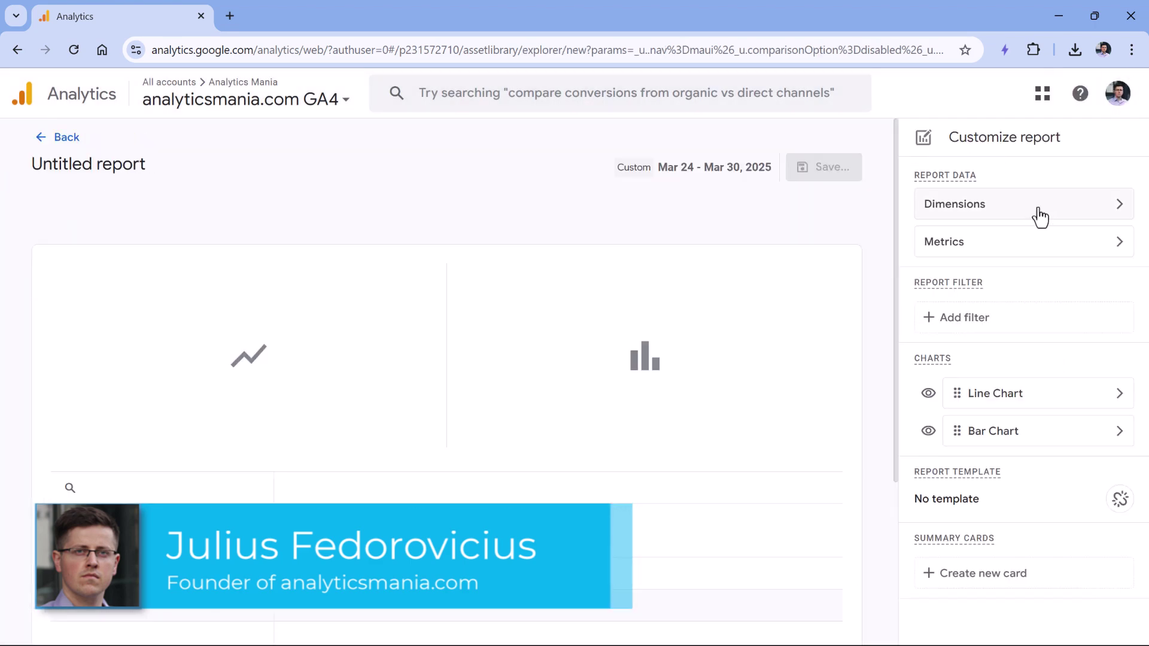
pyautogui.click(1021, 216)
pyautogui.click(990, 218)
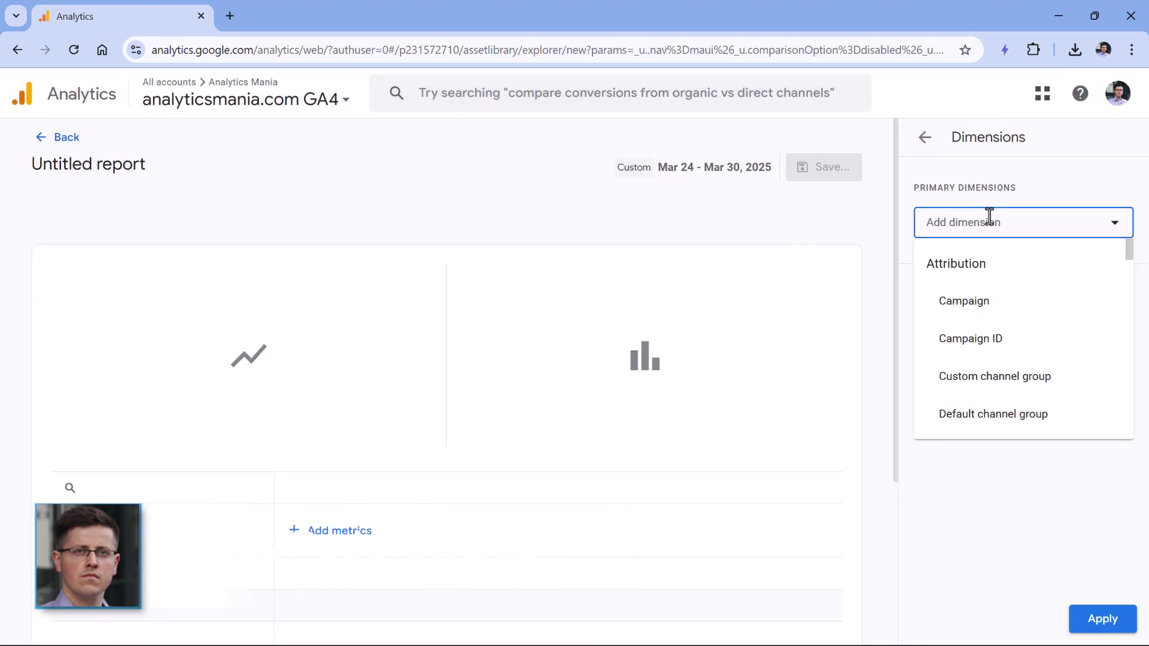
pyautogui.write('landing page')
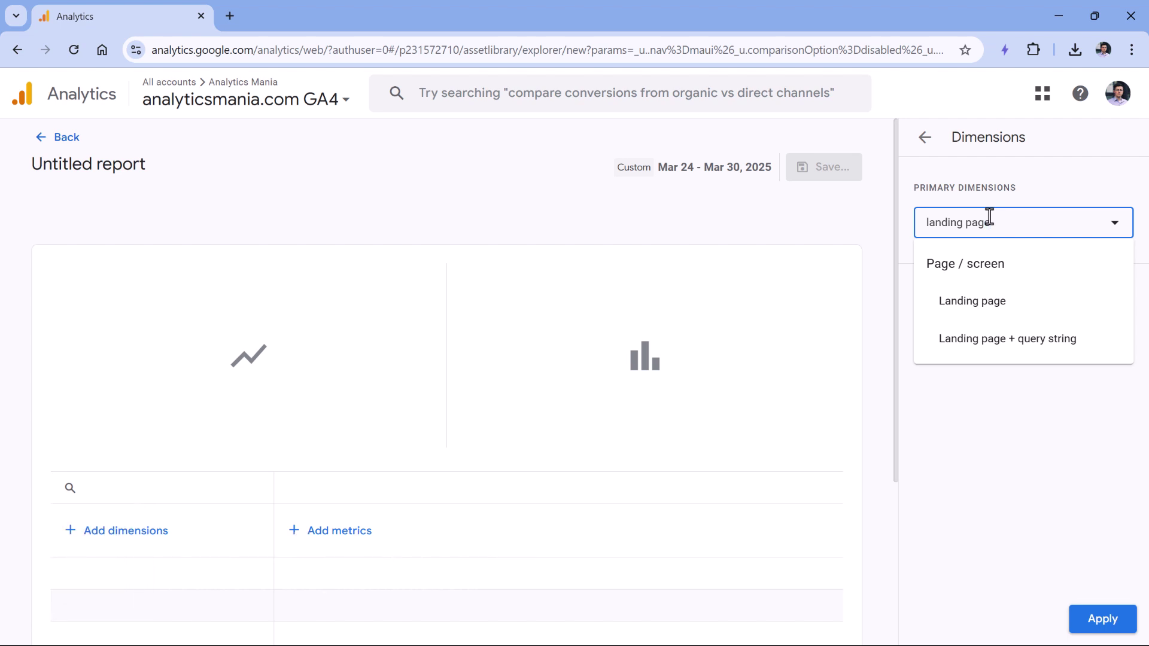
pyautogui.click(1005, 305)
pyautogui.click(1104, 623)
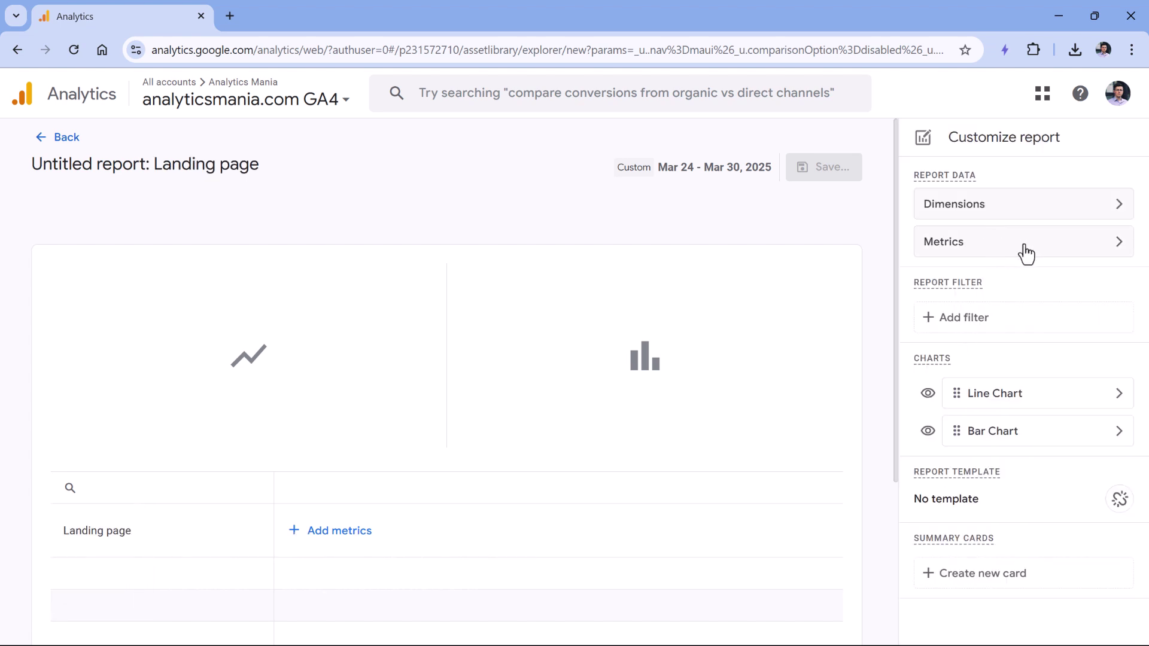
# Add the metrics Sessions, Total users and Key events.
pyautogui.click(1026, 242)
pyautogui.click(1000, 225)
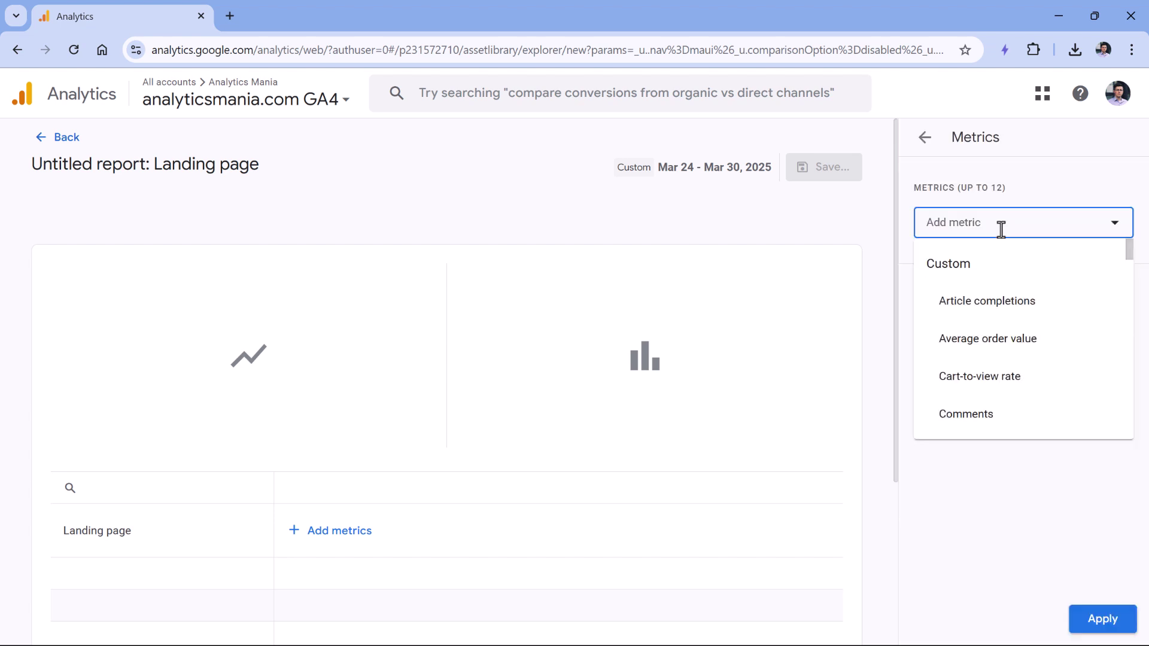
pyautogui.write('sessions')
pyautogui.click(962, 376)
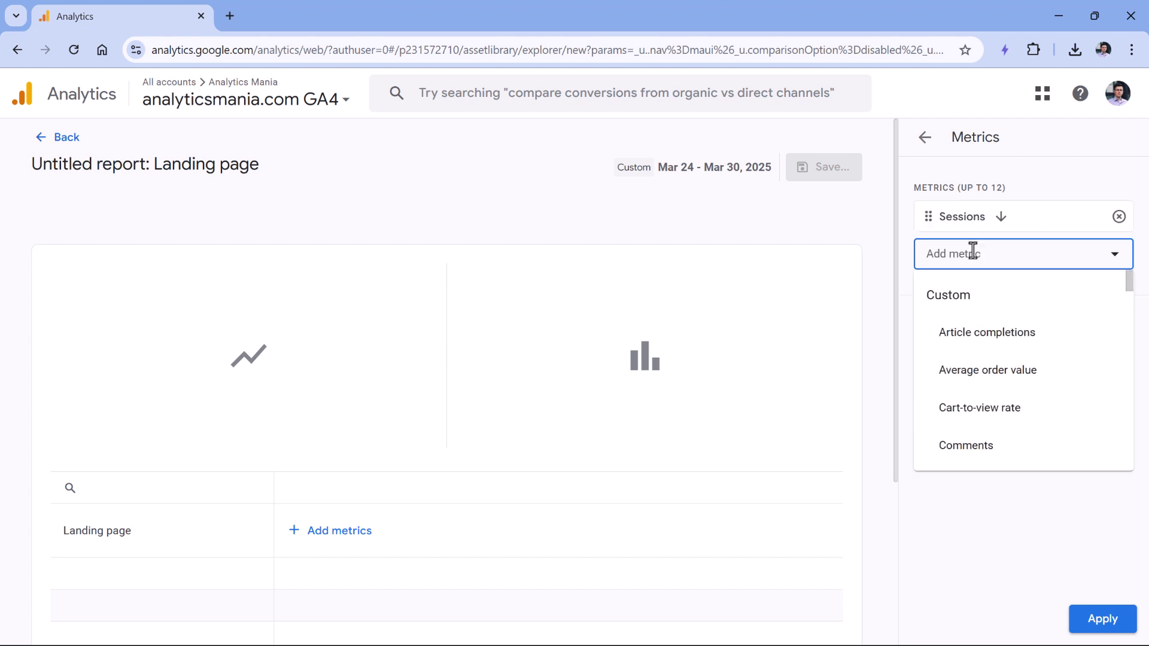
pyautogui.write('total u')
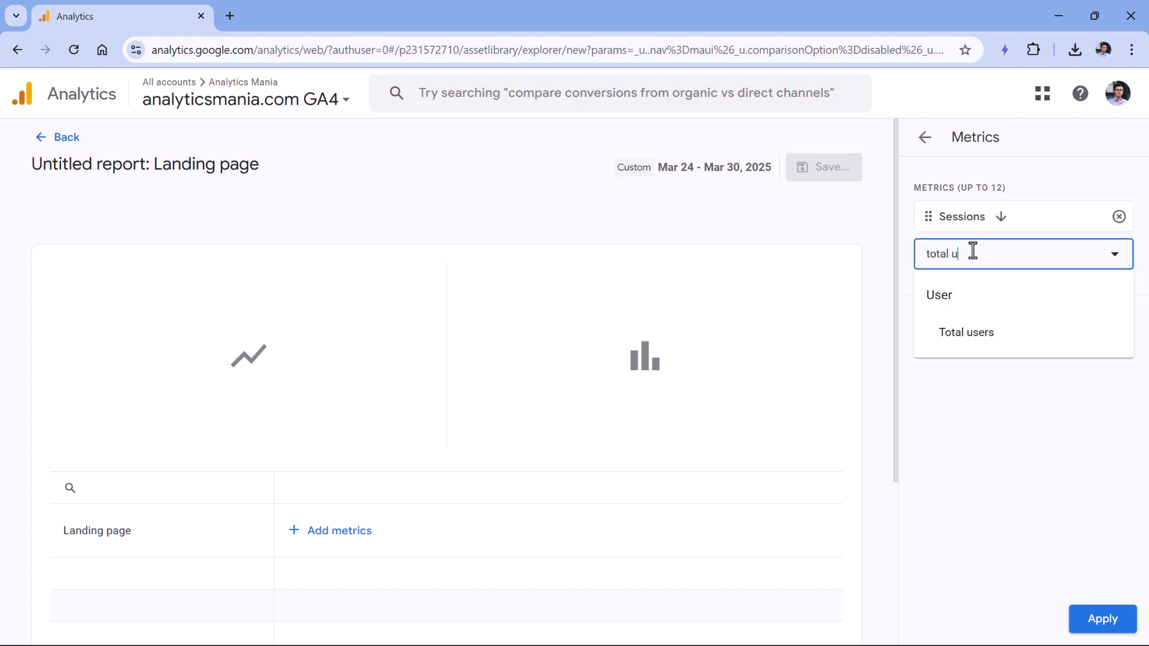
pyautogui.write('sers')
pyautogui.click(961, 329)
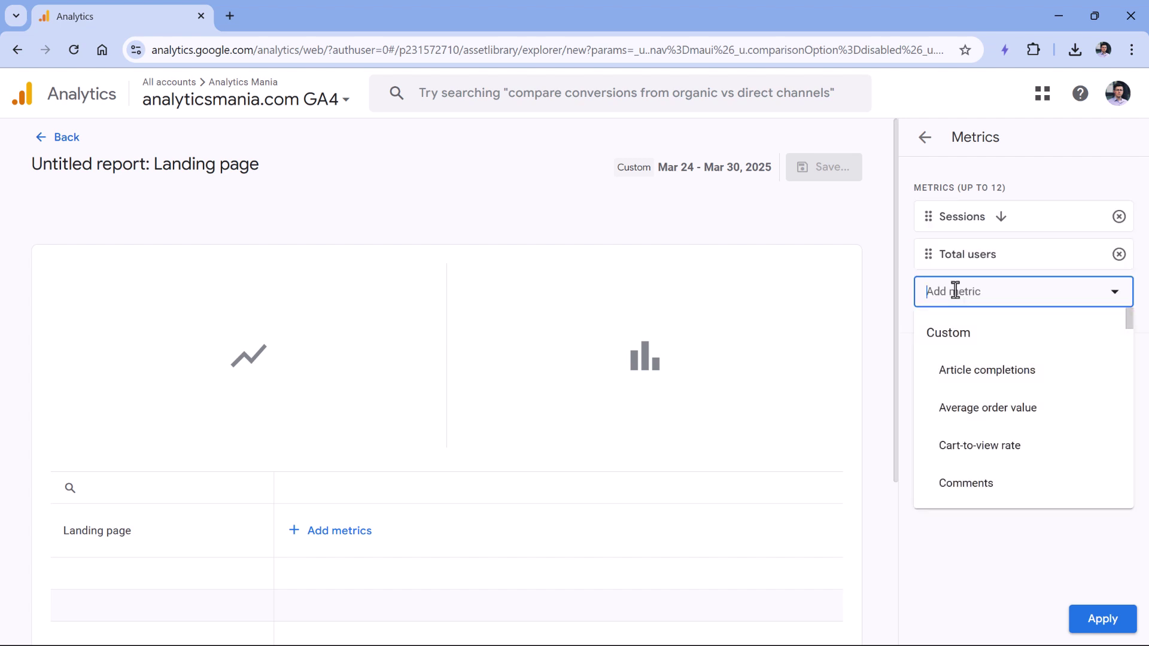
pyautogui.write('key event')
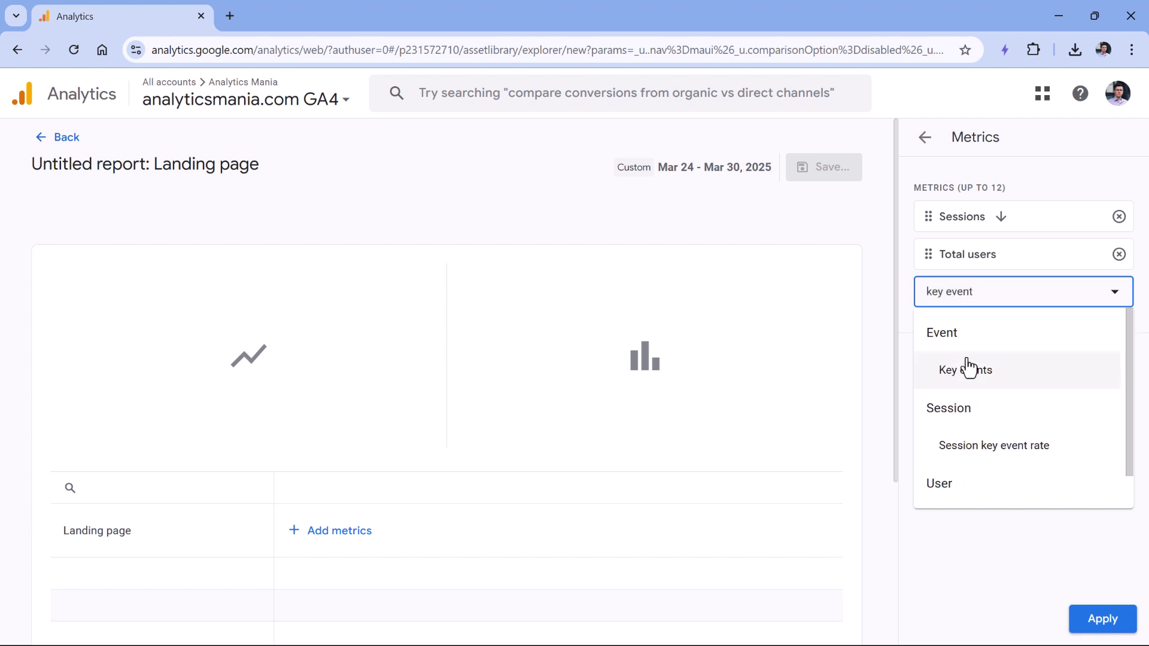
pyautogui.click(966, 366)
# Add the metrics Session key event rate, Ecommerce purchases and Purchase revenue.
pyautogui.write('key even')
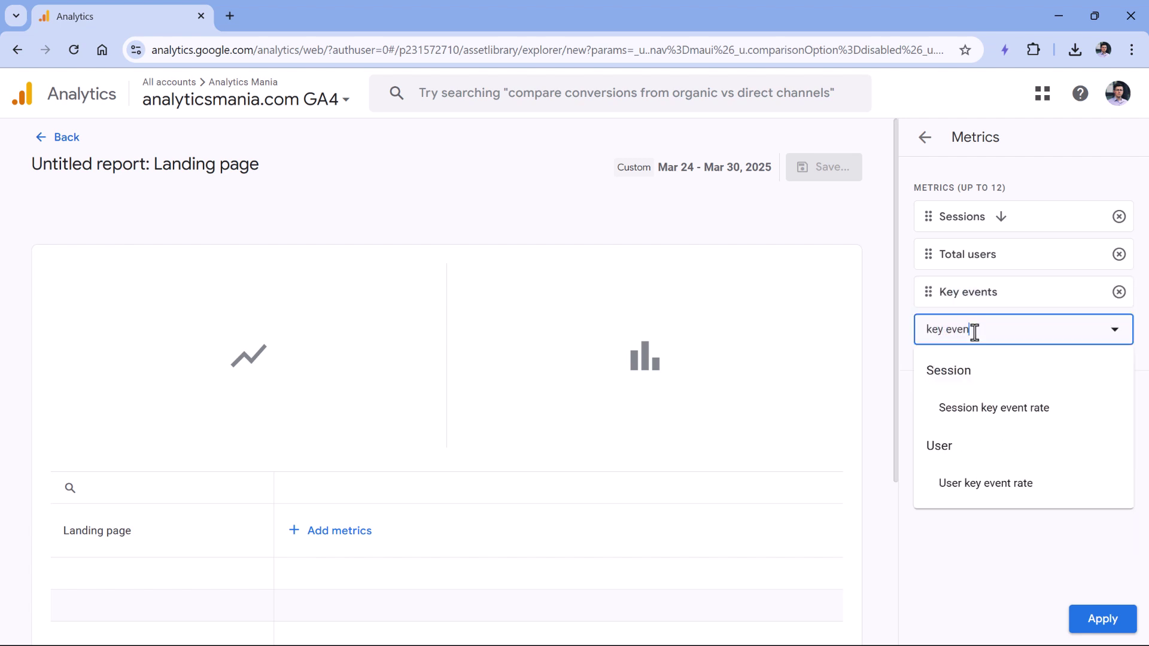
pyautogui.click(965, 409)
pyautogui.click(1008, 366)
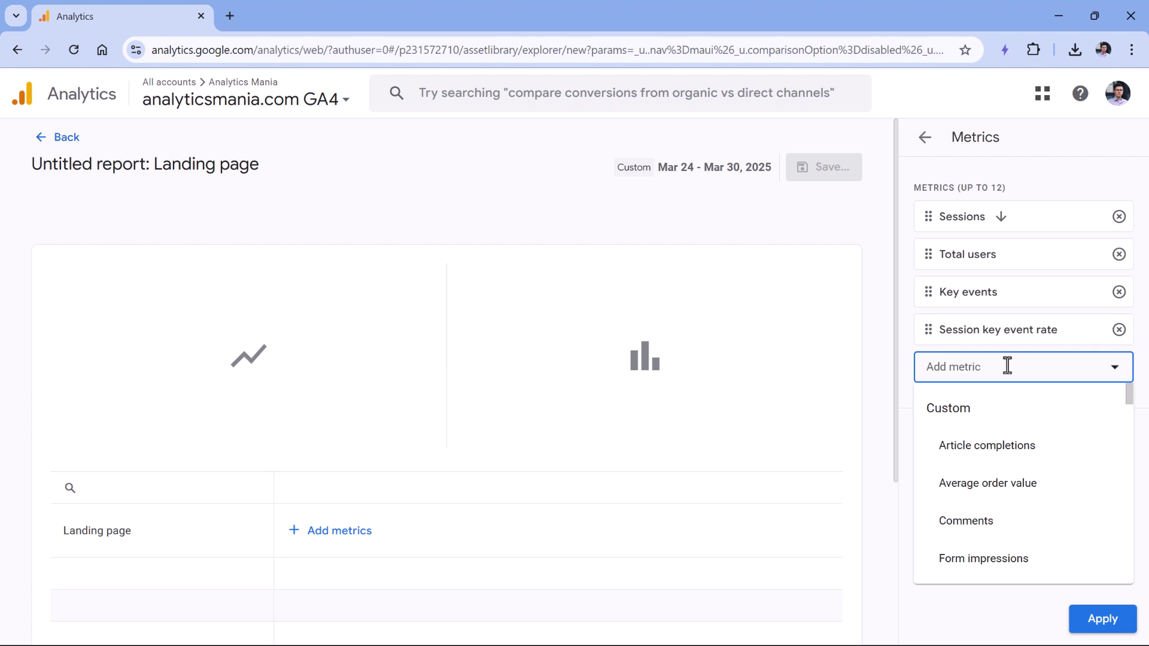
pyautogui.write('ecomm')
pyautogui.click(996, 526)
pyautogui.click(981, 410)
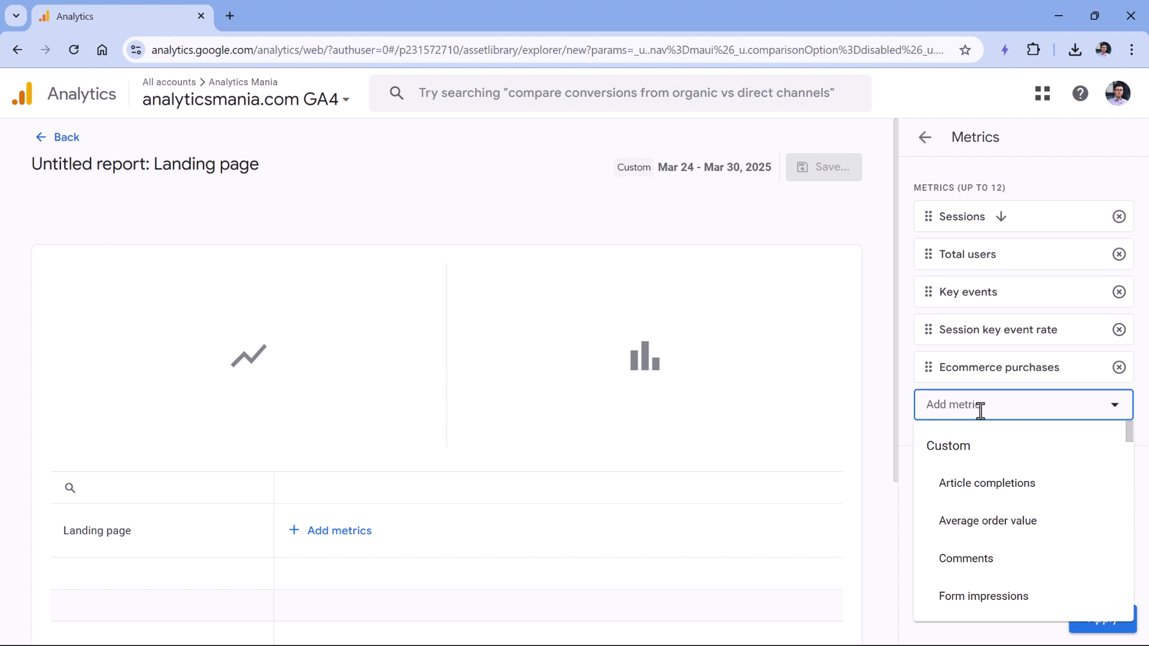
pyautogui.write('revenue')
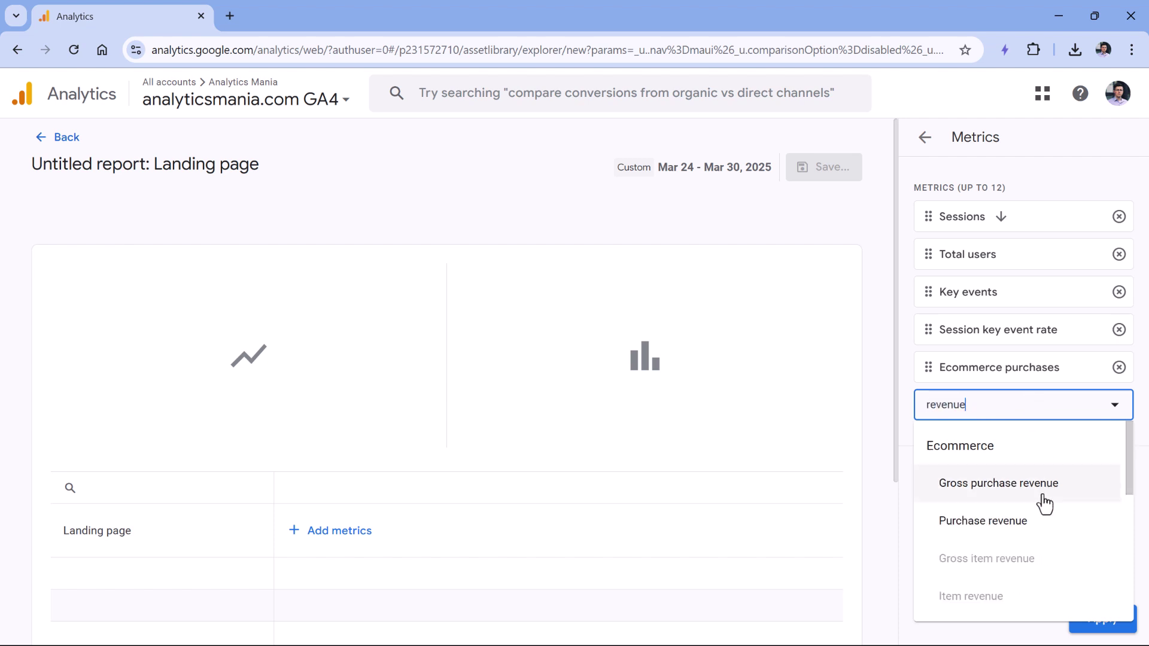
pyautogui.click(997, 530)
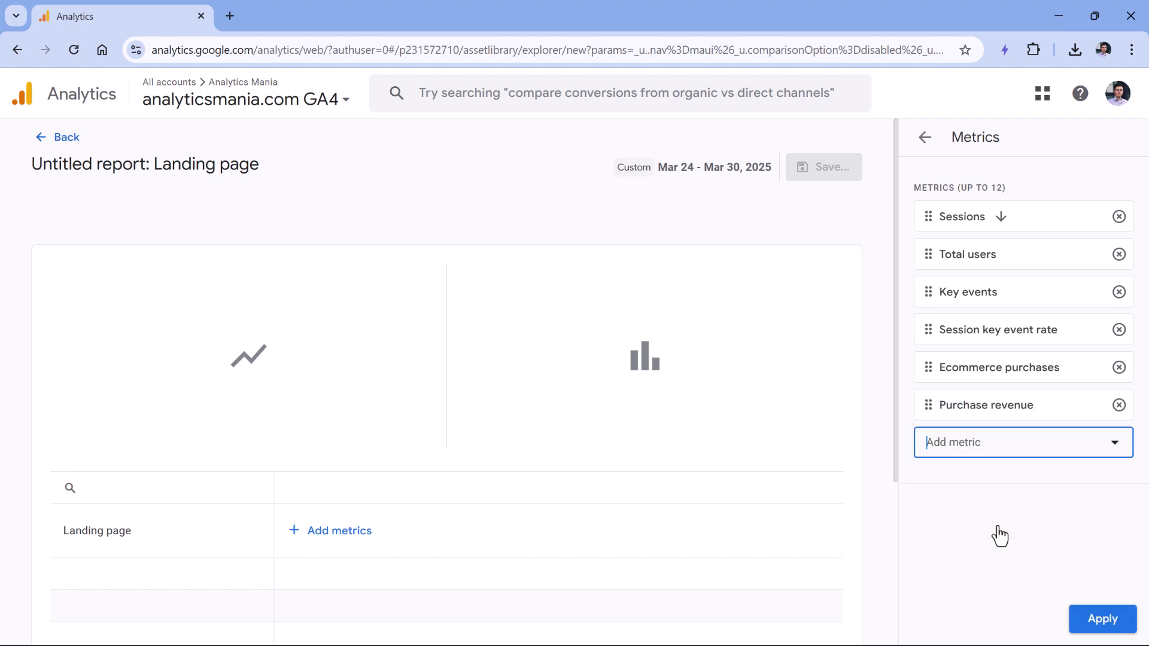
# Apply the six metrics and hide the bar chart, keeping only the sessions line chart.
pyautogui.click(1104, 619)
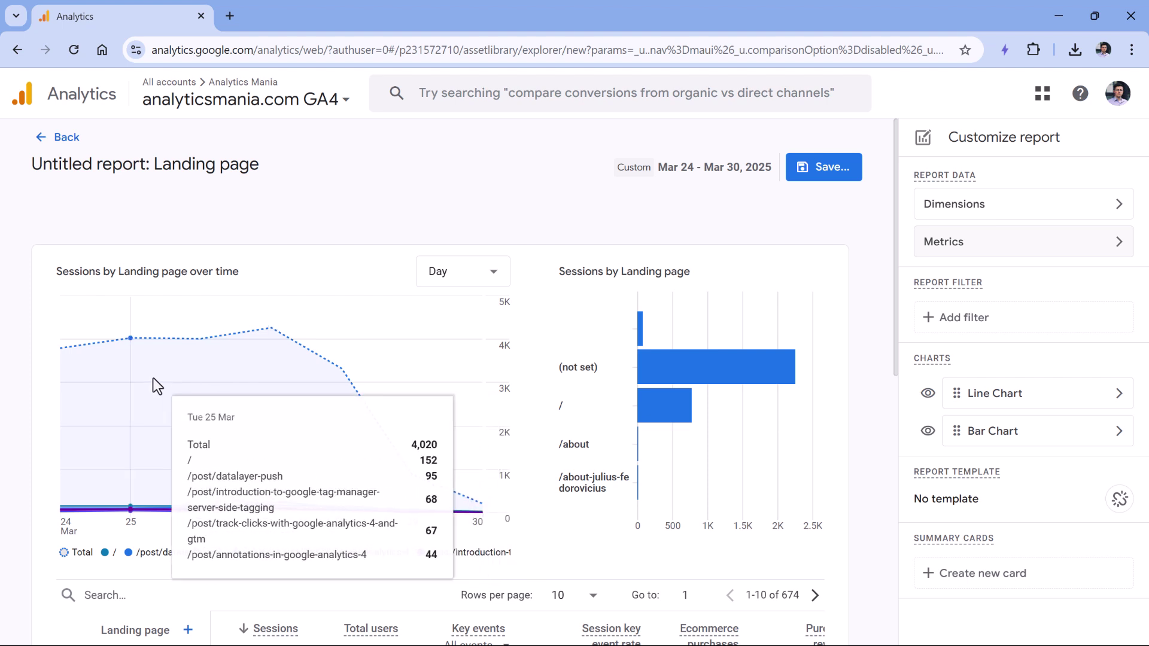
pyautogui.click(929, 432)
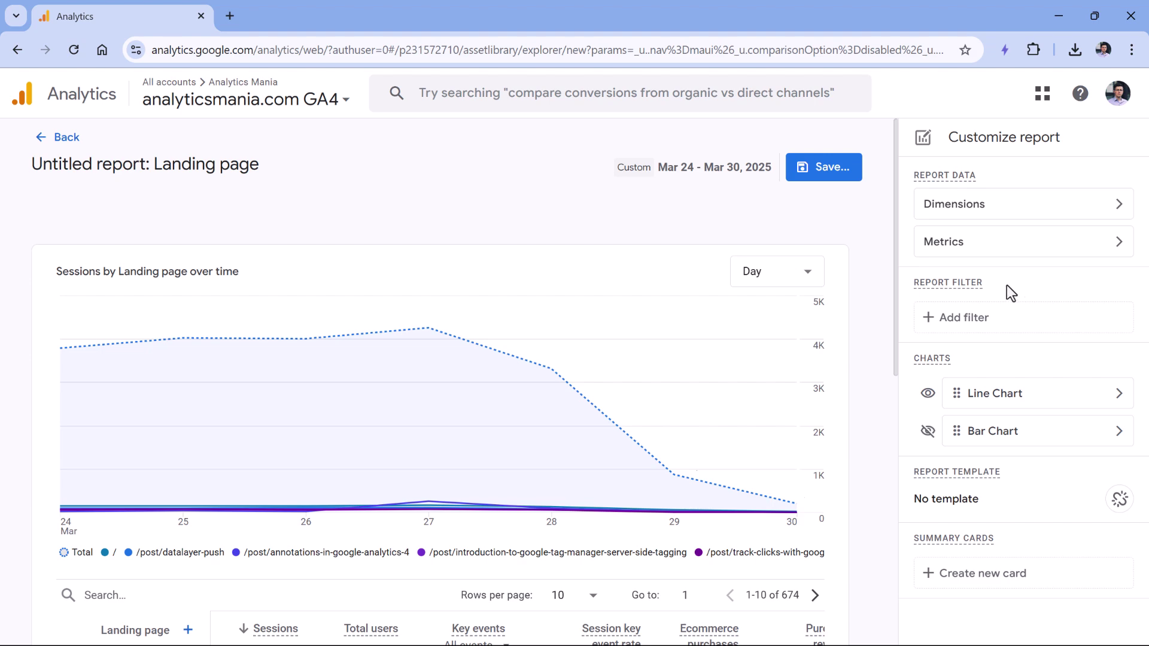
# Filter the report to Session default channel group exactly matching 'Organic Search'.
pyautogui.click(982, 320)
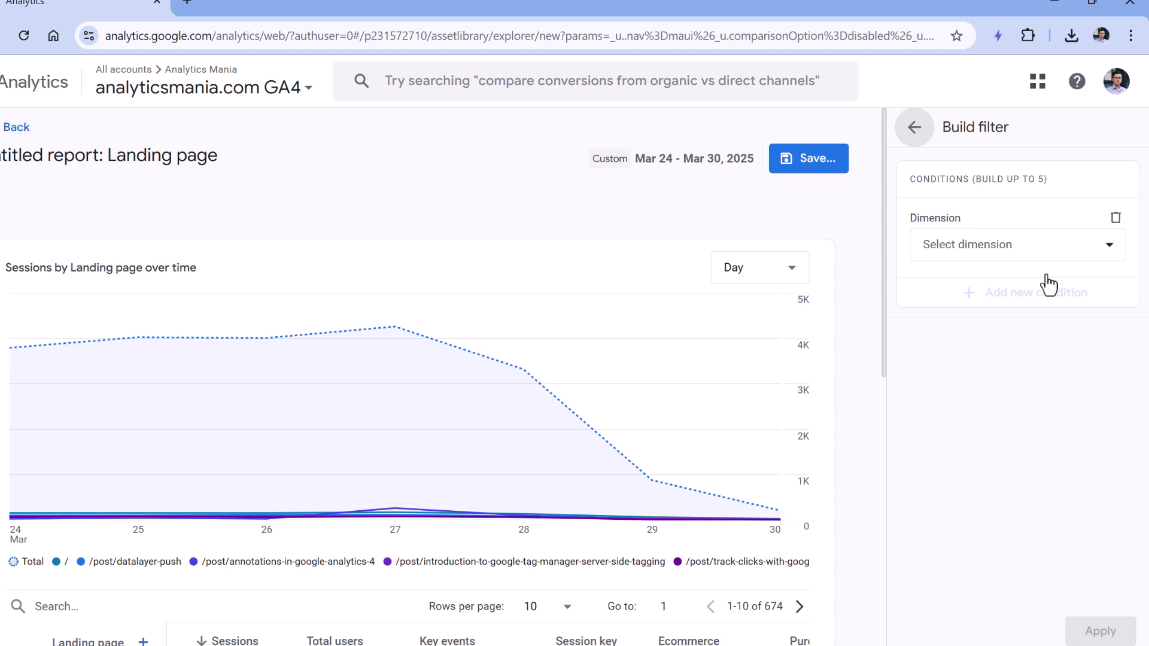
pyautogui.click(991, 244)
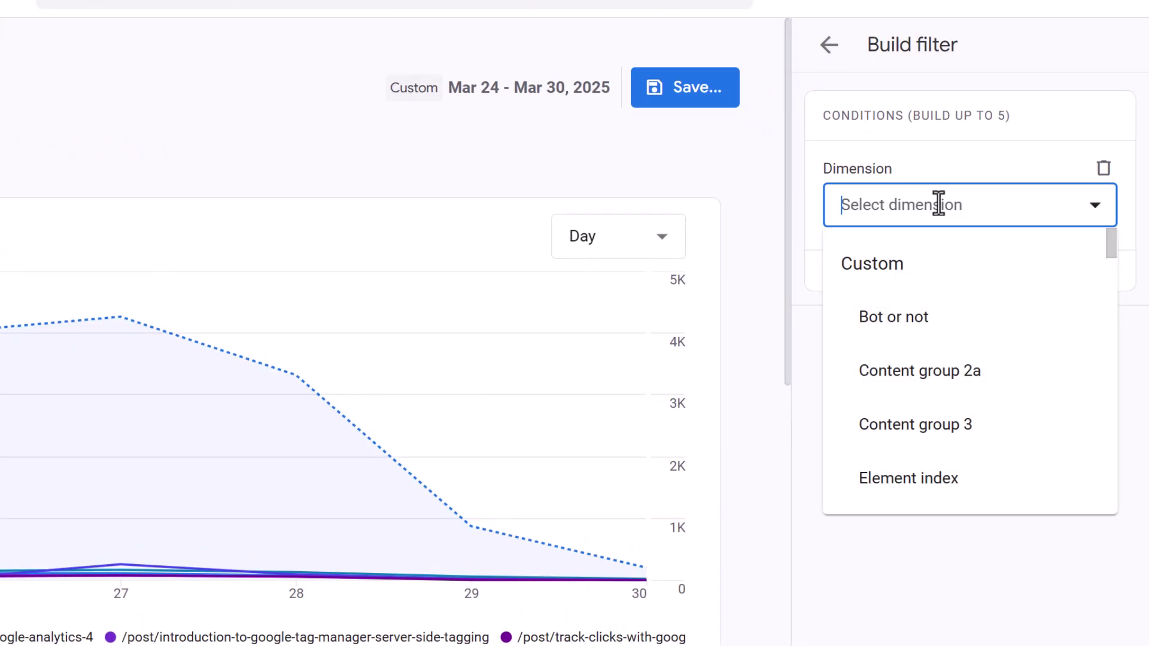
pyautogui.write('session source')
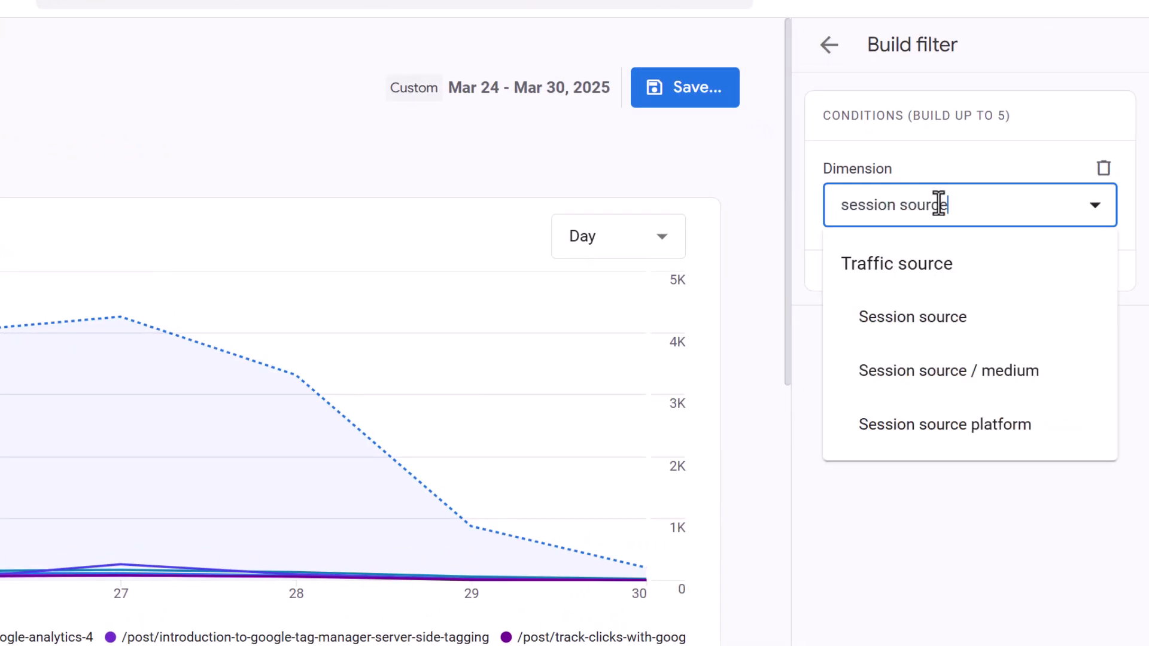
pyautogui.hotkey('ctrl', 'a')
pyautogui.write('session de')
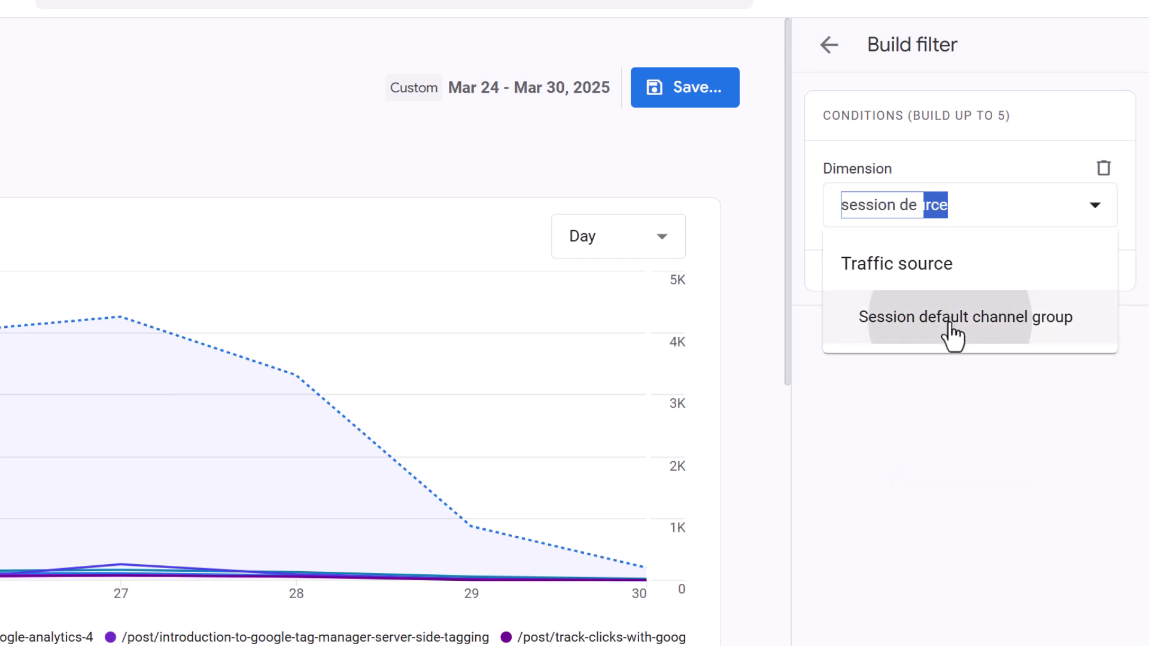
pyautogui.click(880, 323)
pyautogui.click(930, 294)
pyautogui.click(932, 344)
pyautogui.click(977, 364)
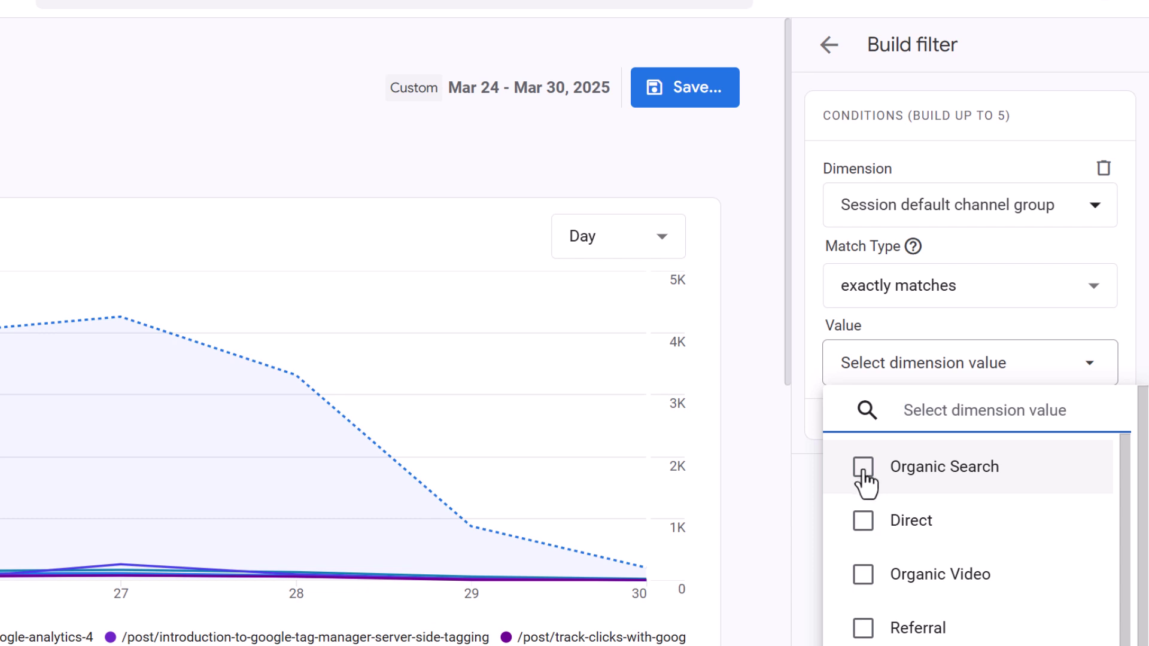
pyautogui.click(863, 468)
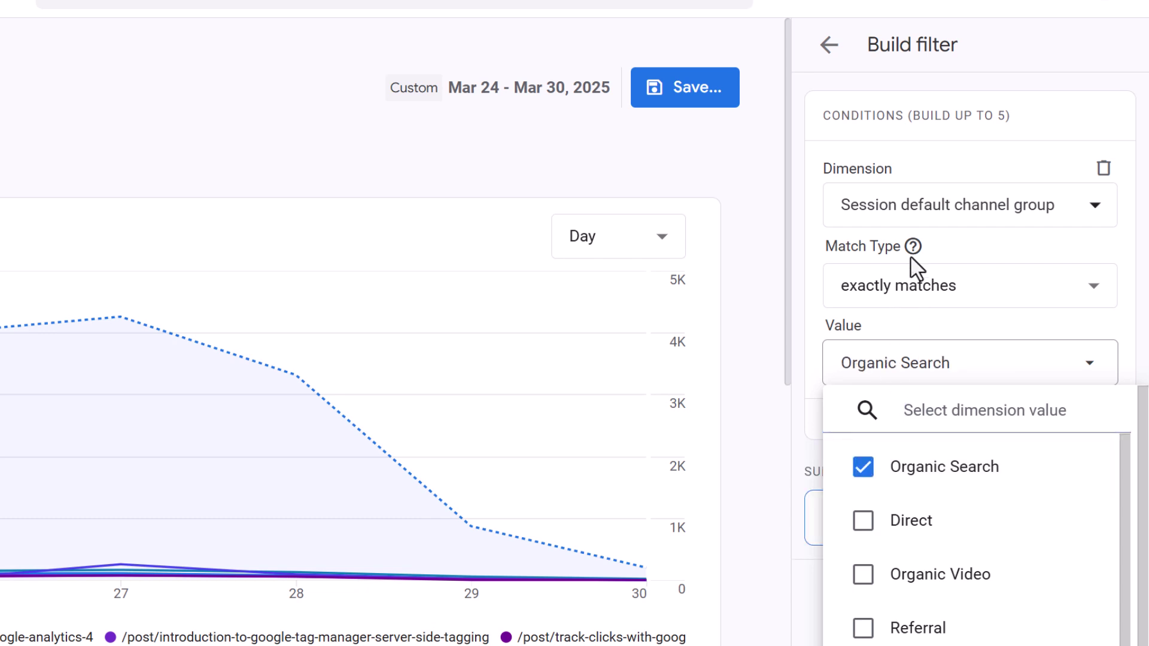
pyautogui.click(931, 328)
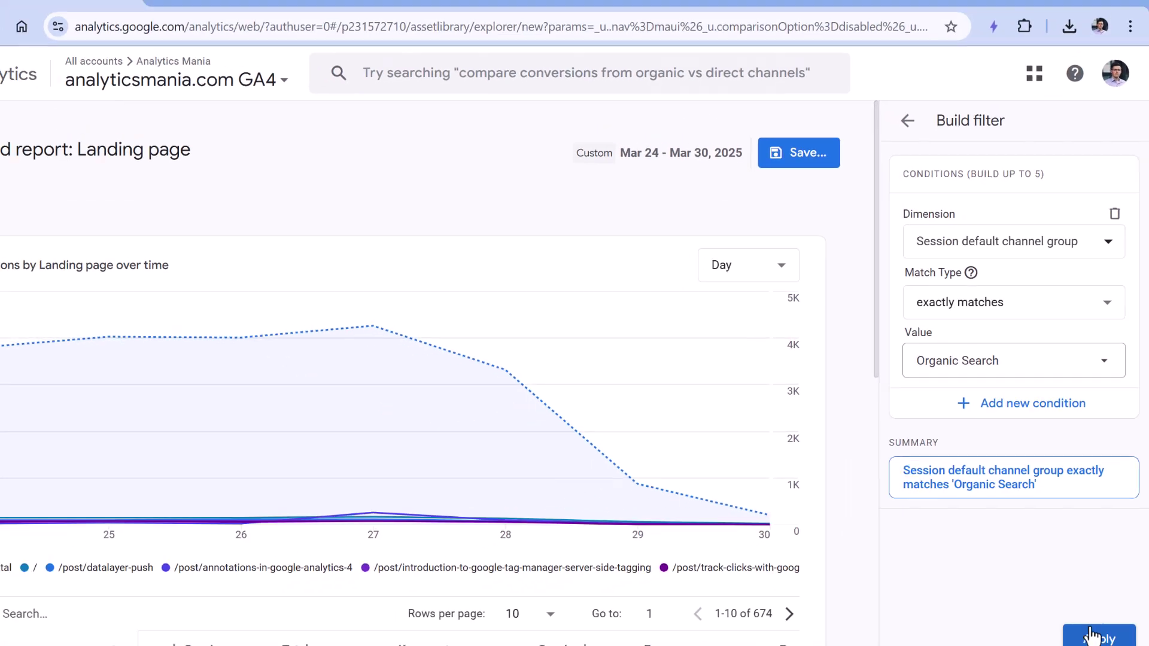
pyautogui.click(1091, 635)
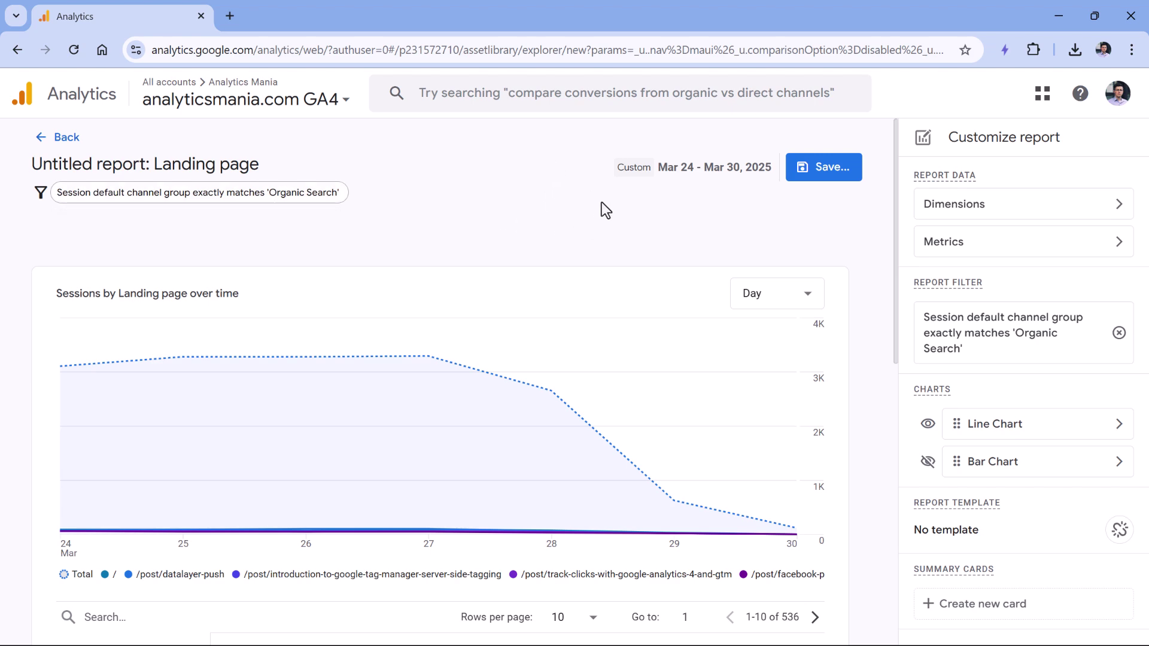
# Save it as a new report named 'Landing pages - Organic Search'.
pyautogui.click(832, 168)
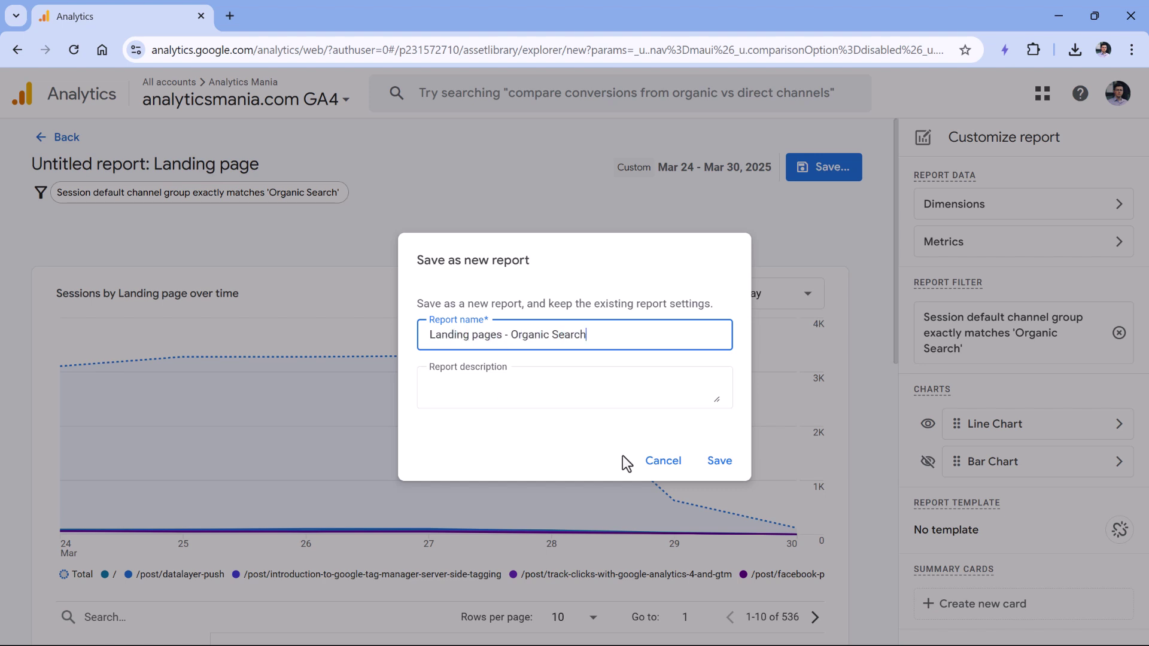
pyautogui.click(718, 461)
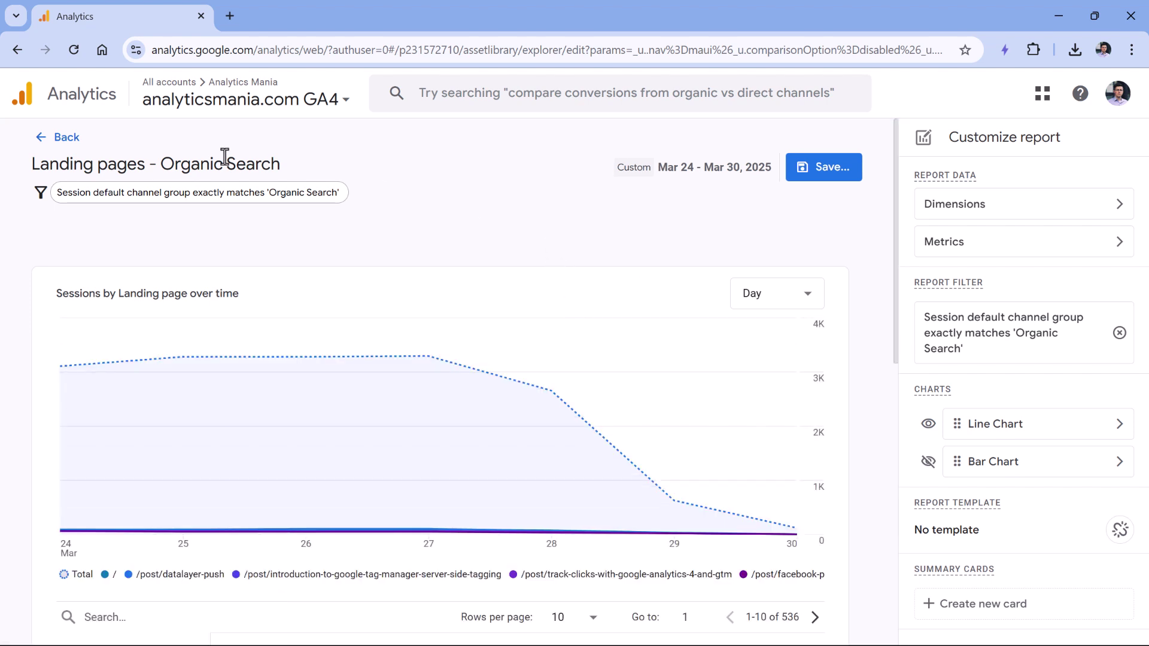
# Return to the Library and bring up the Life cycle collection's actions menu.
pyautogui.click(60, 139)
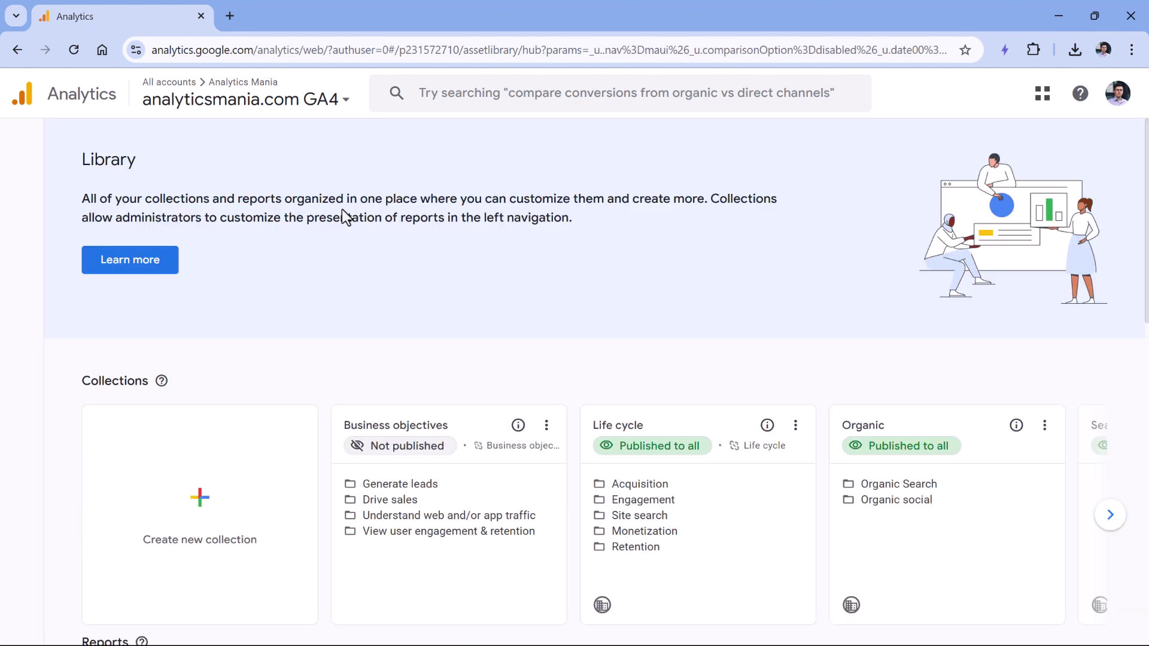
pyautogui.scroll(-2, 891, 222)
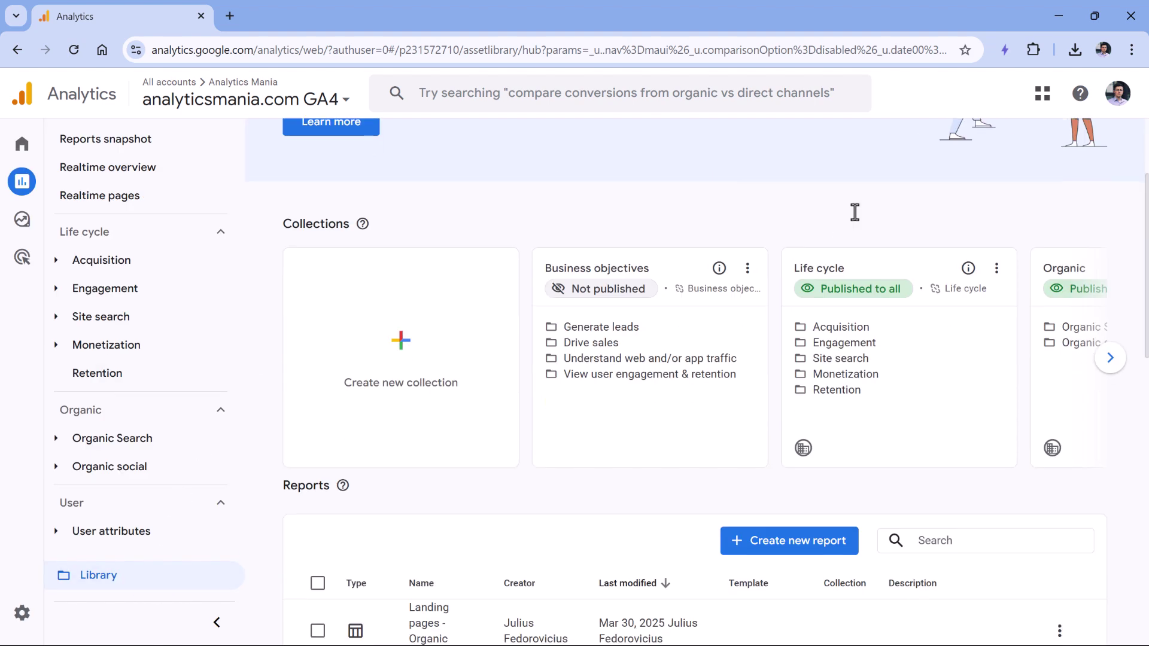
pyautogui.click(997, 272)
# Find 'landing' reports and drag Landing pages - Organic Search in below All Pages.
pyautogui.click(1033, 352)
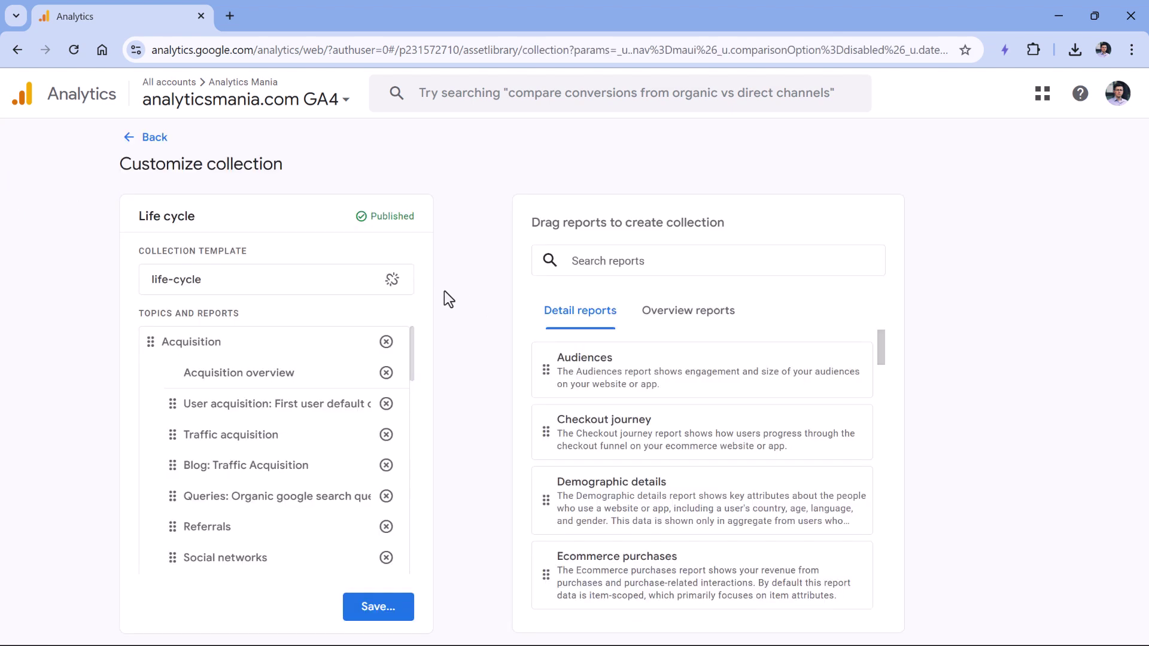
pyautogui.click(619, 257)
pyautogui.write('landing')
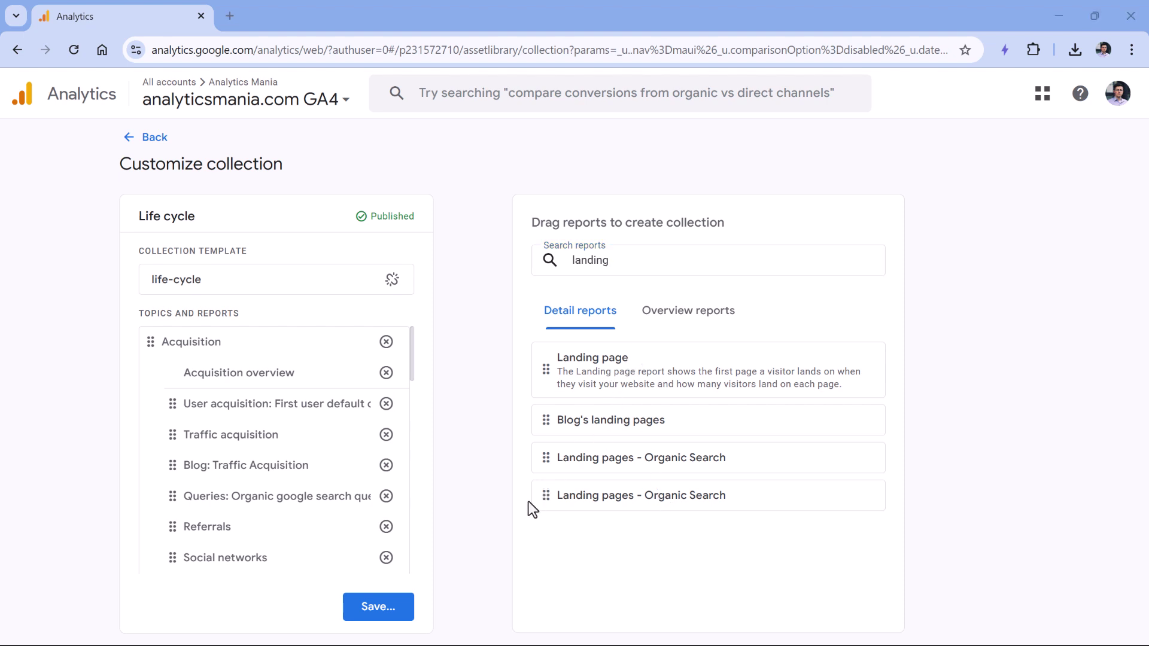
pyautogui.moveTo(547, 495); pyautogui.dragTo(216, 428)
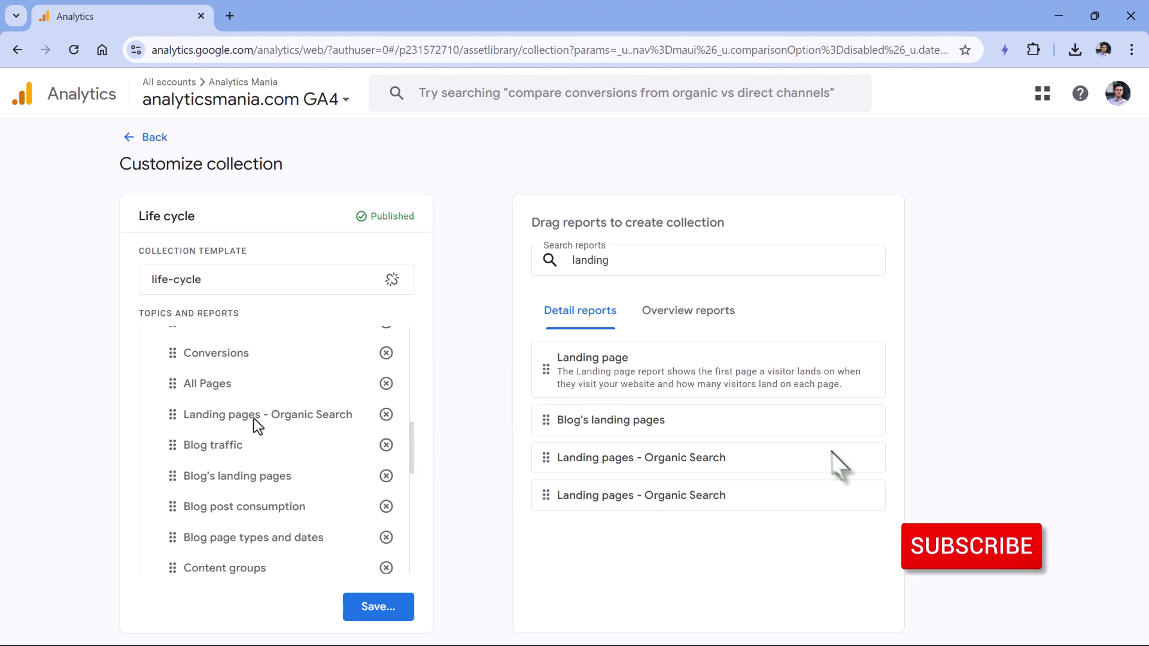
pyautogui.click(387, 618)
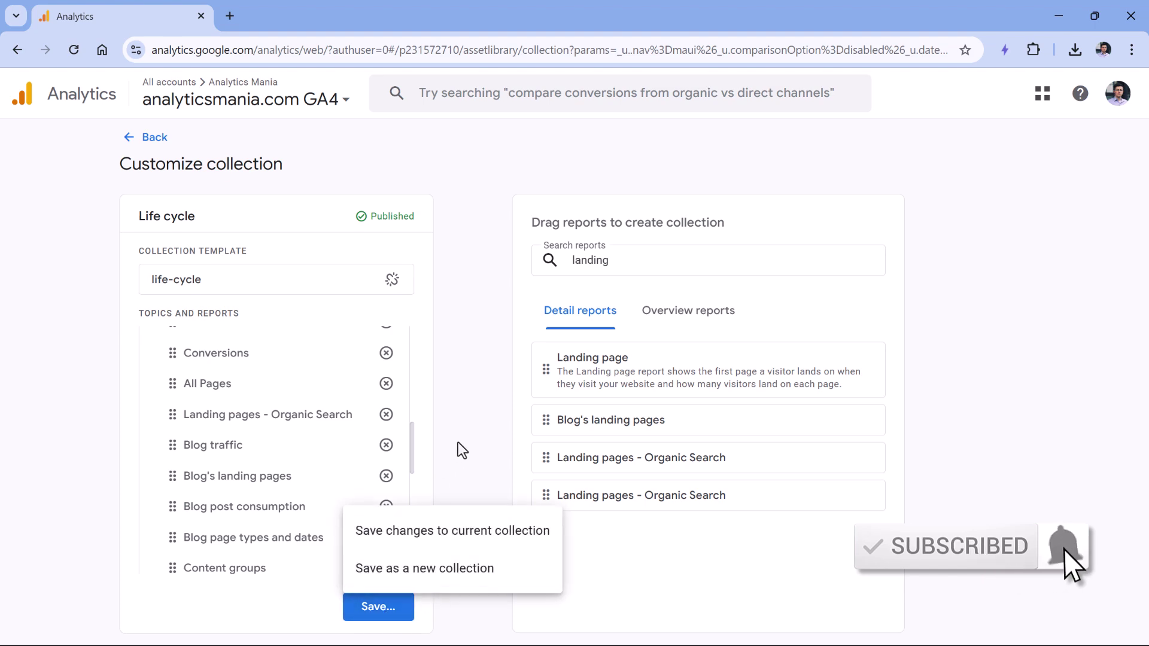
# Save changes to Life cycle and view Landing pages - Organic Search under Engagement.
pyautogui.click(465, 533)
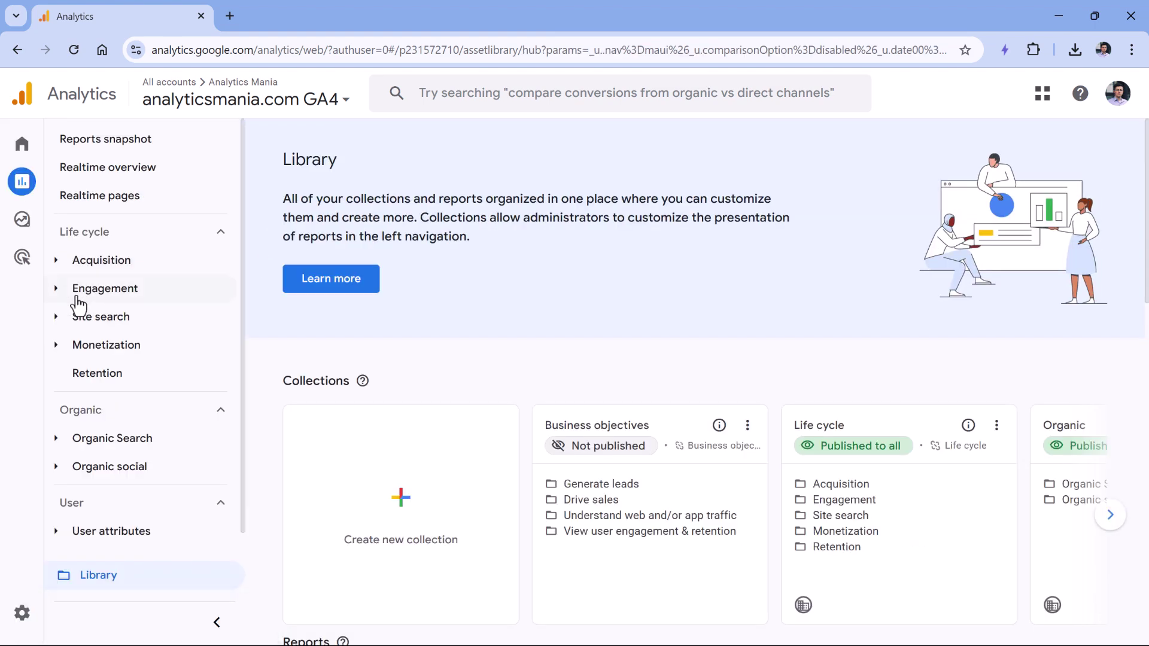
pyautogui.click(57, 290)
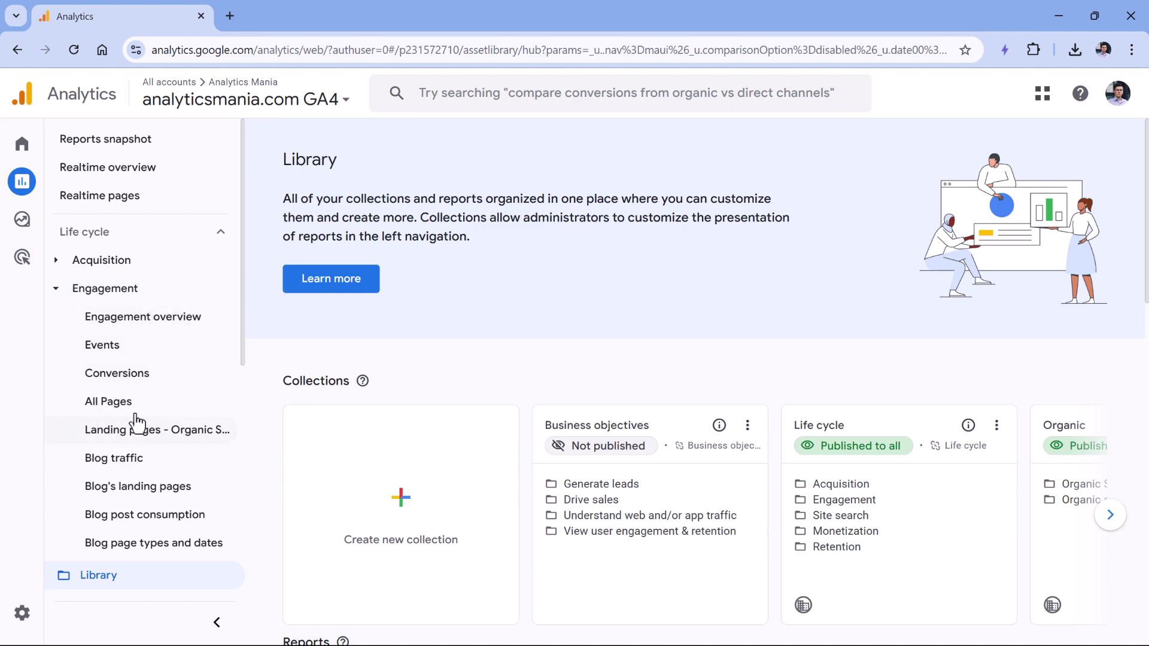
pyautogui.click(153, 441)
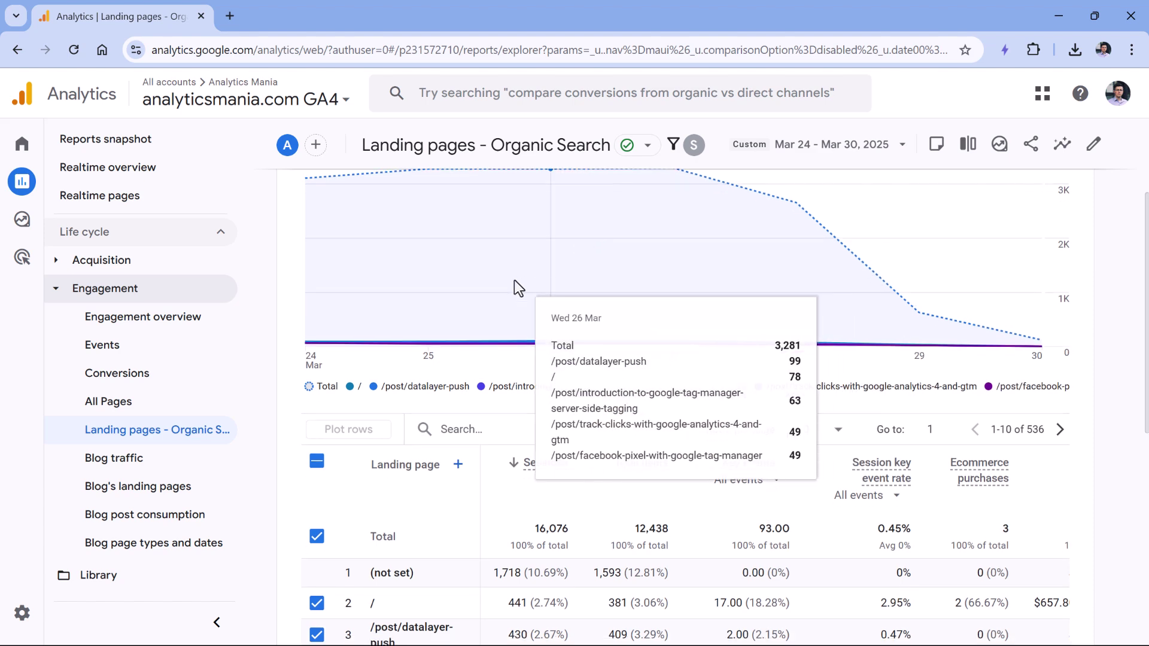
pyautogui.scroll(-1, 740, 318)
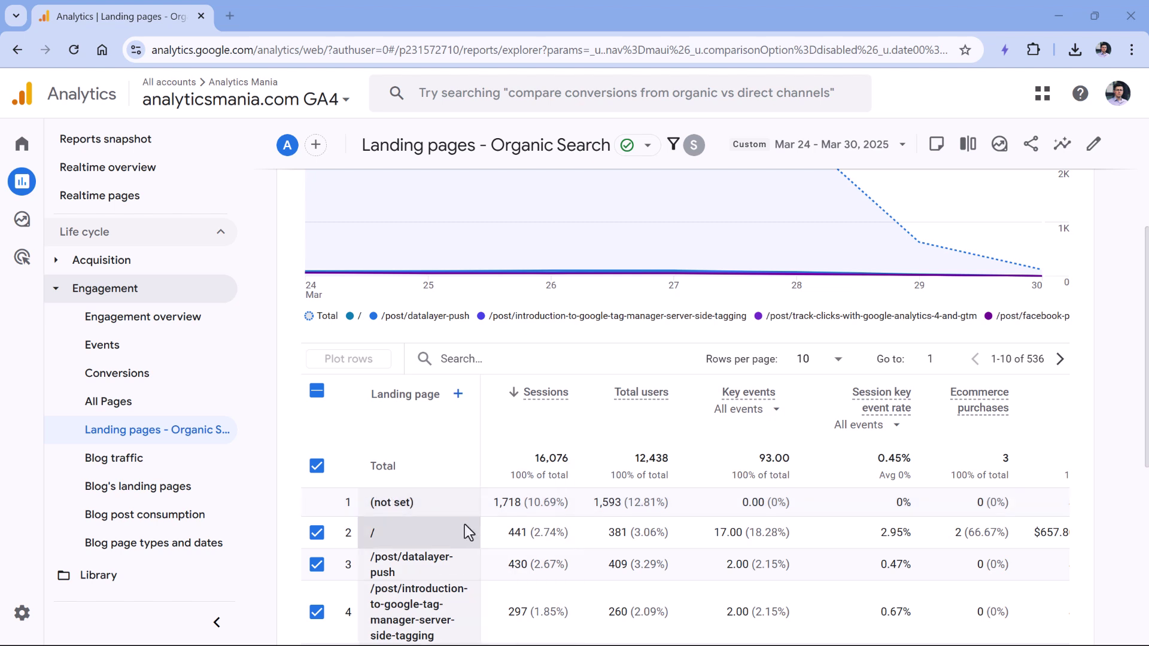
pyautogui.scroll(3, 465, 524)
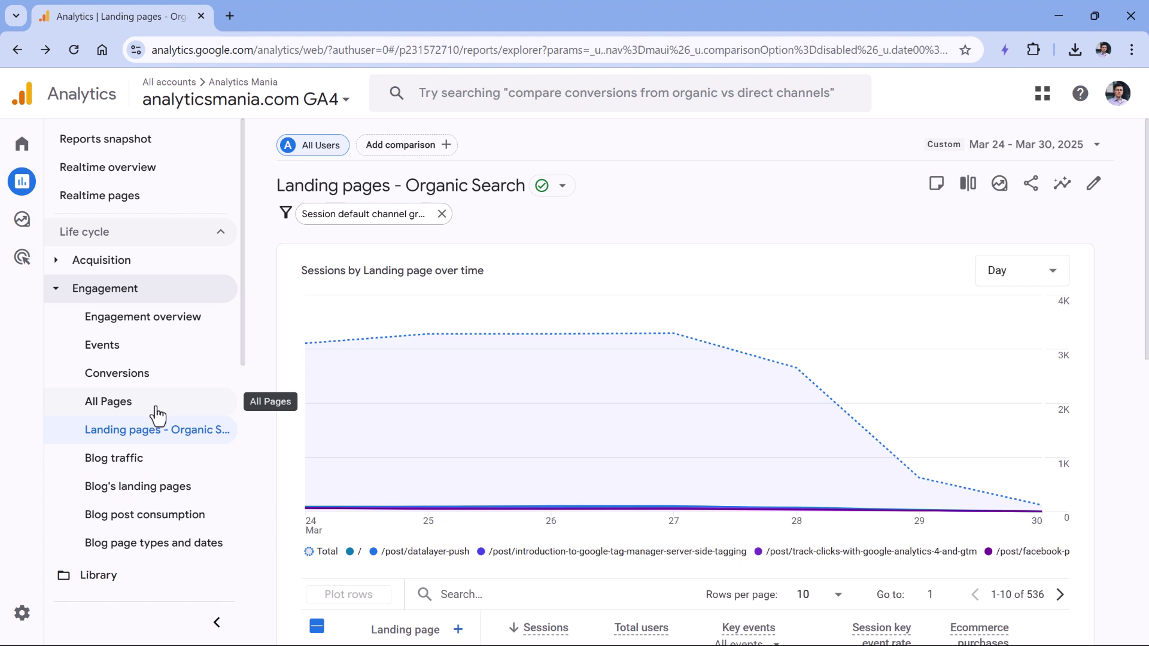
# Open the All Pages report in customize mode and view its save options.
pyautogui.click(92, 410)
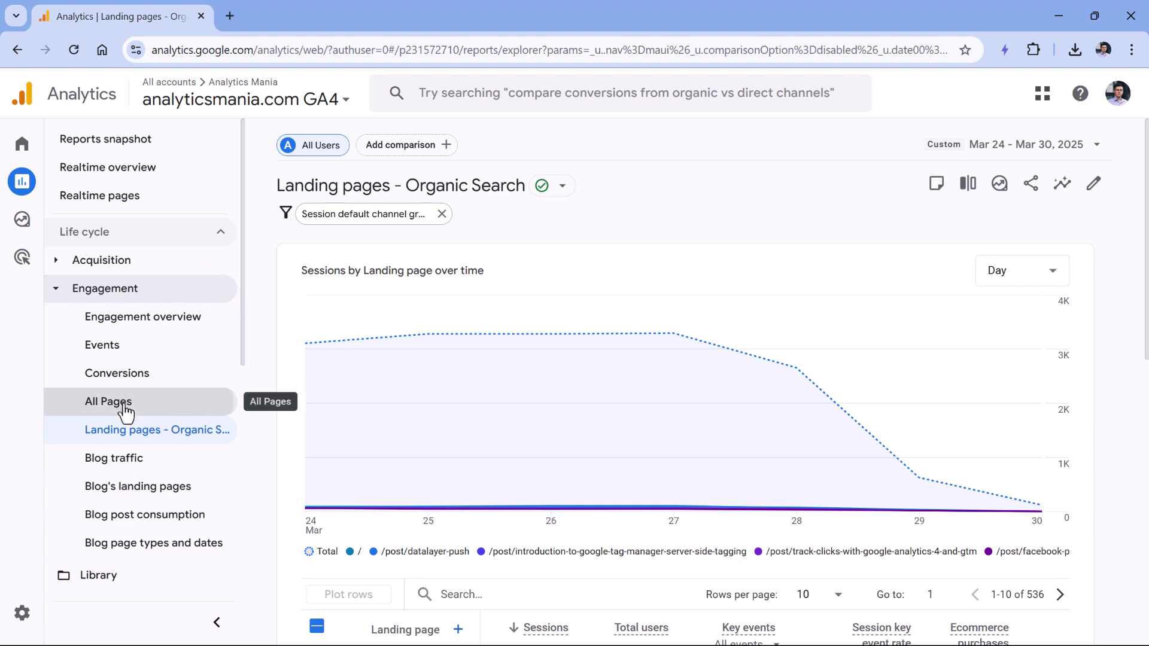
pyautogui.click(1095, 186)
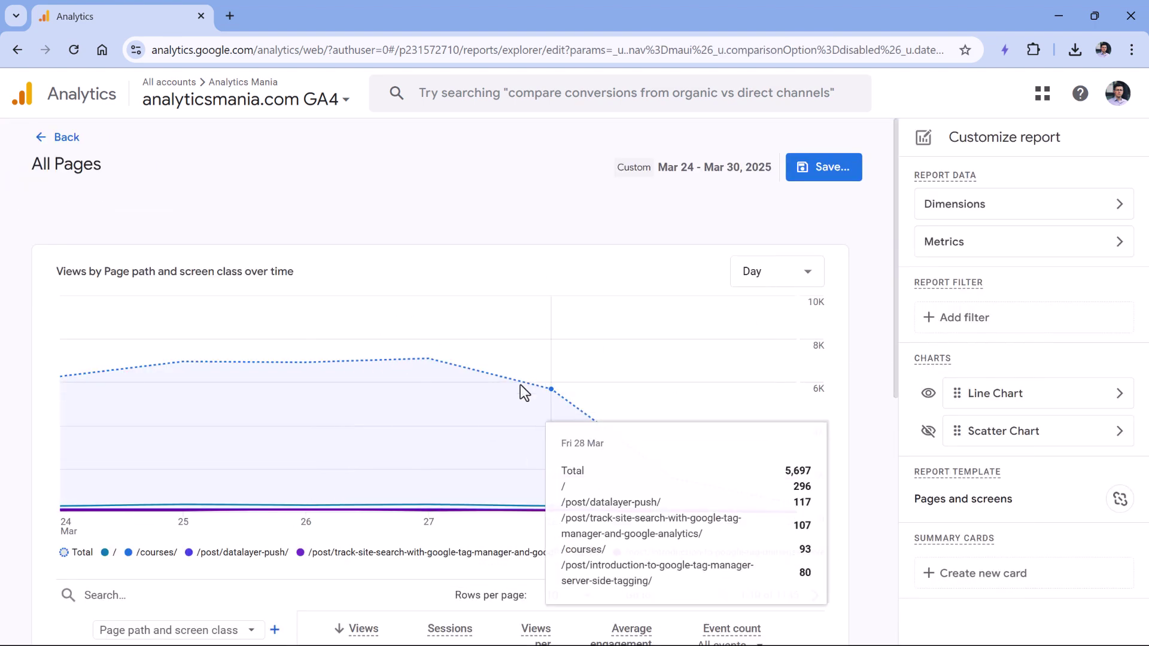
pyautogui.click(829, 173)
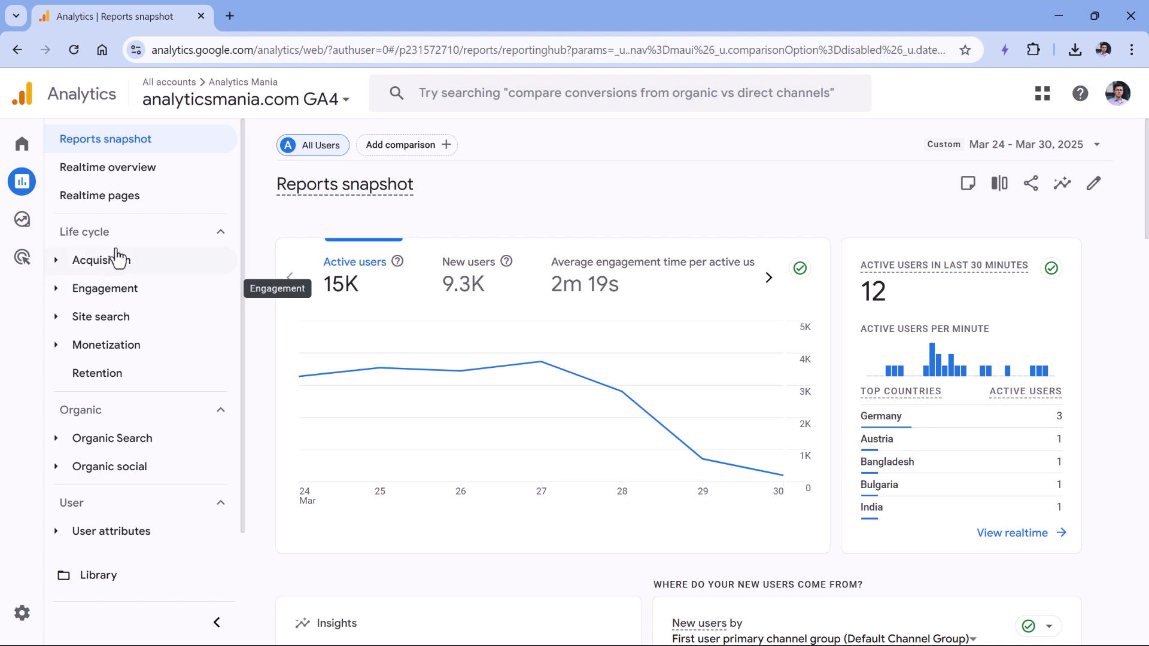
# Go to Explore, browse more templates, and create a Blank exploration.
pyautogui.moveTo(2, 181)
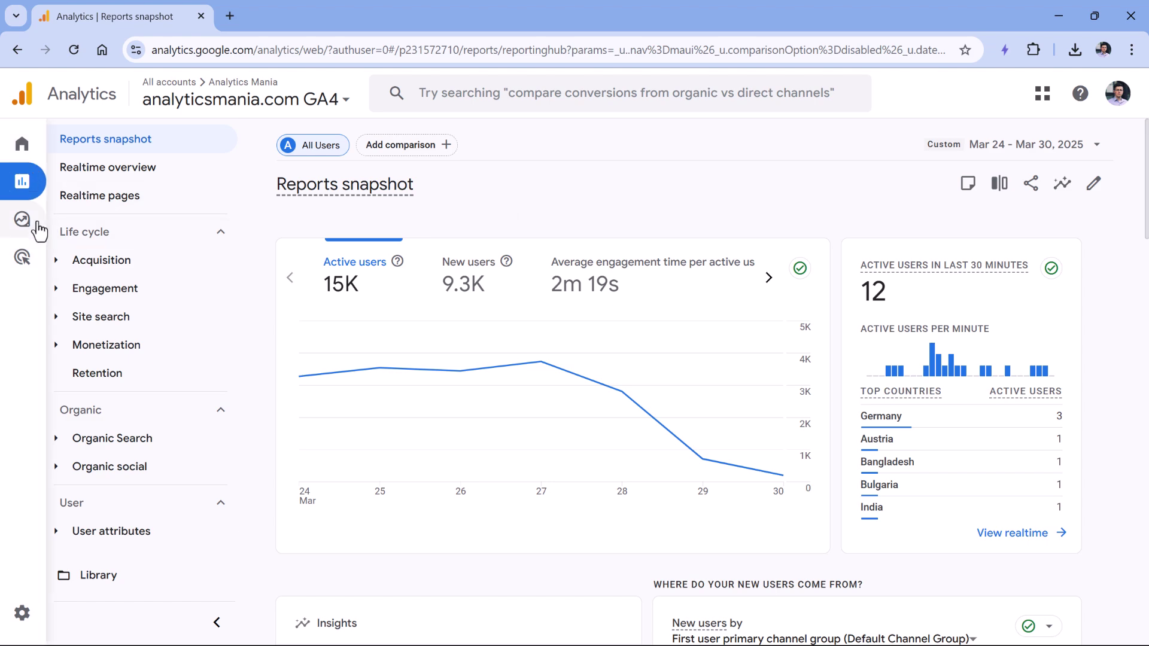
pyautogui.moveTo(55, 229)
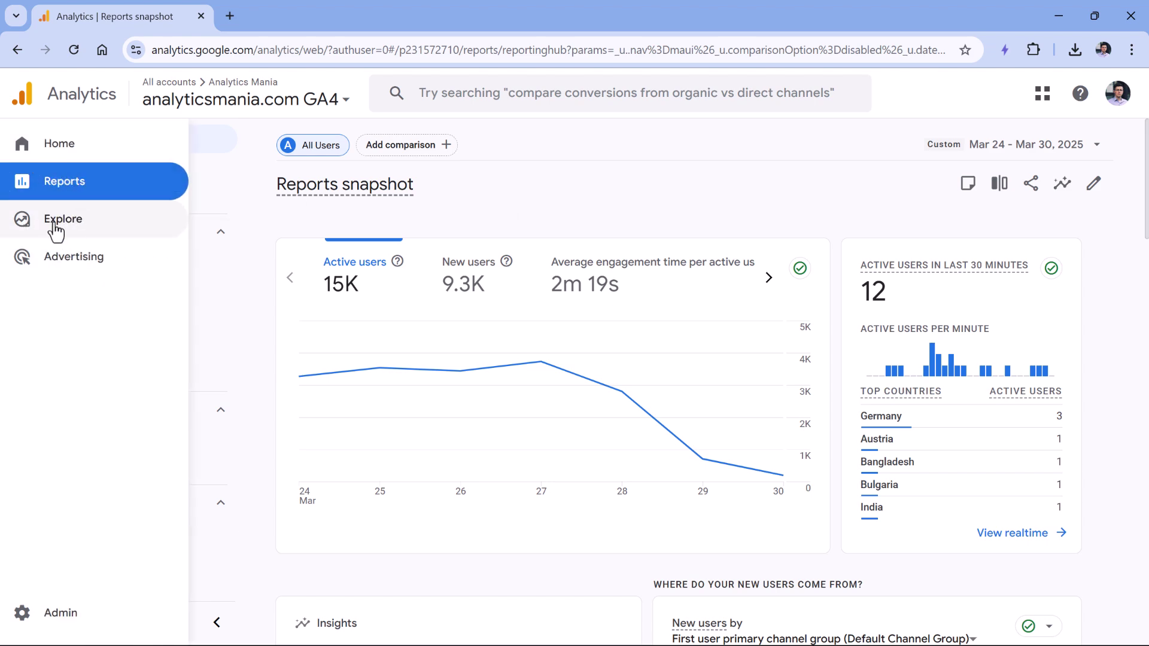
pyautogui.click(56, 226)
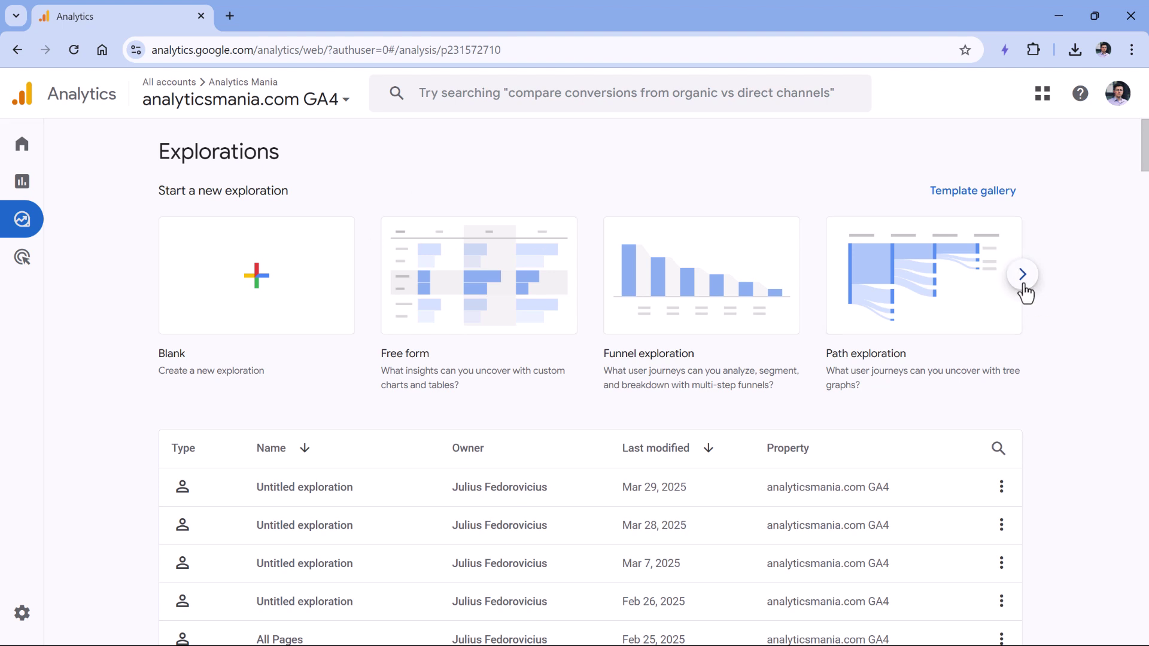
pyautogui.click(1023, 277)
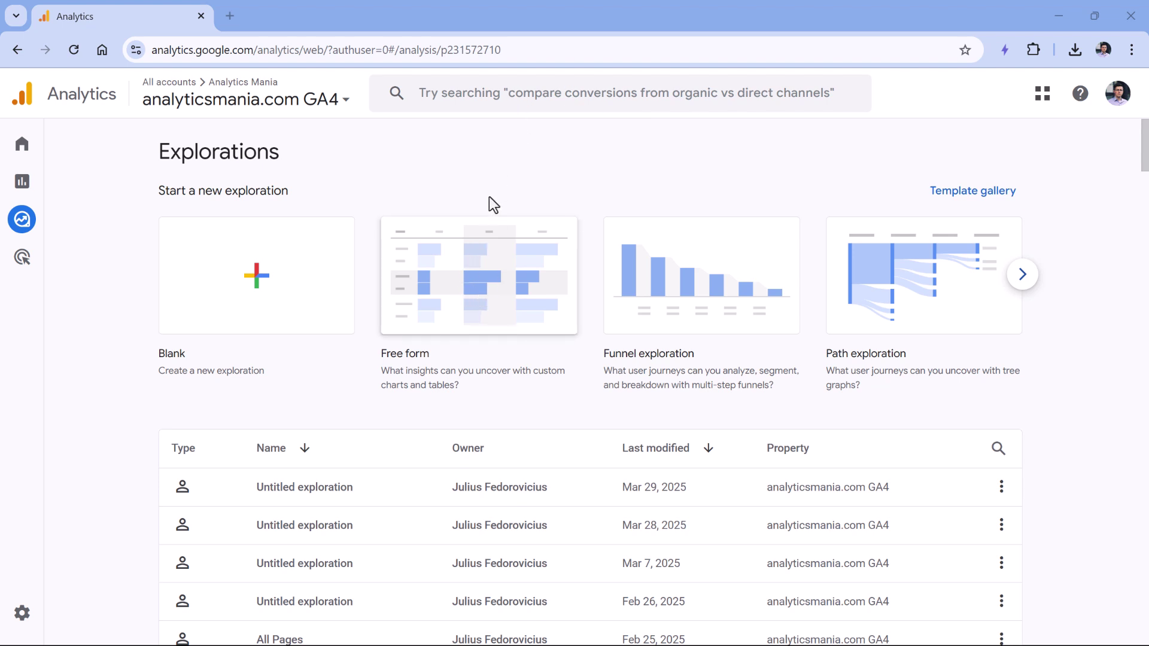
pyautogui.click(260, 289)
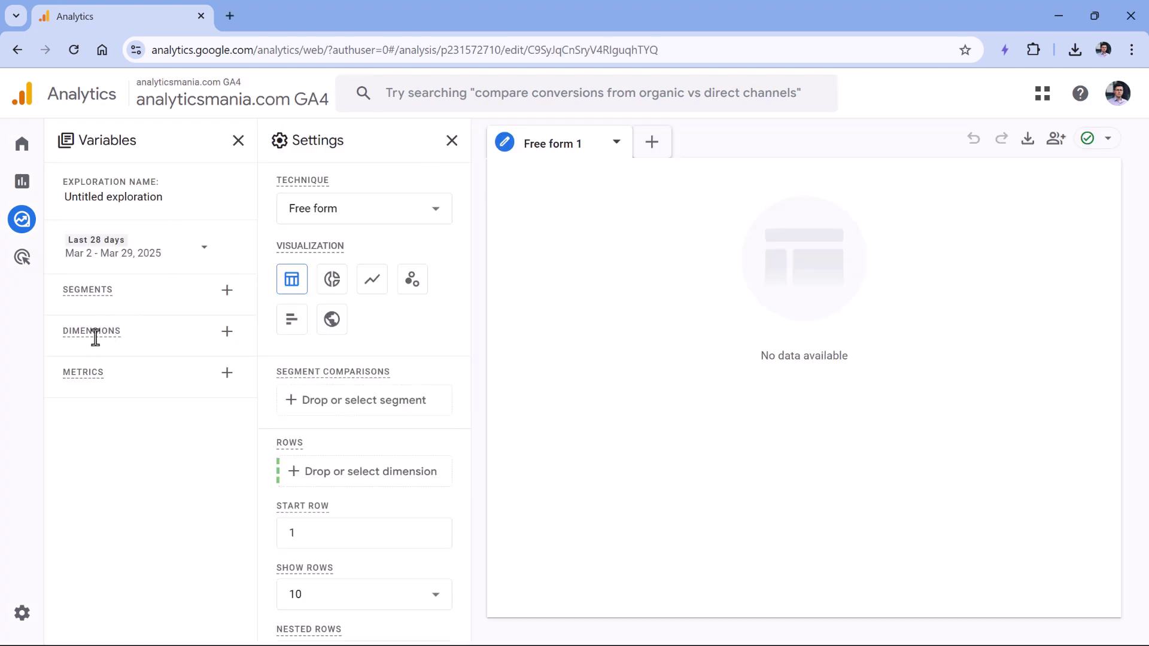
# Import the Landing page and Session default channel group dimensions into the exploration.
pyautogui.click(228, 339)
pyautogui.click(592, 93)
pyautogui.write('landing page')
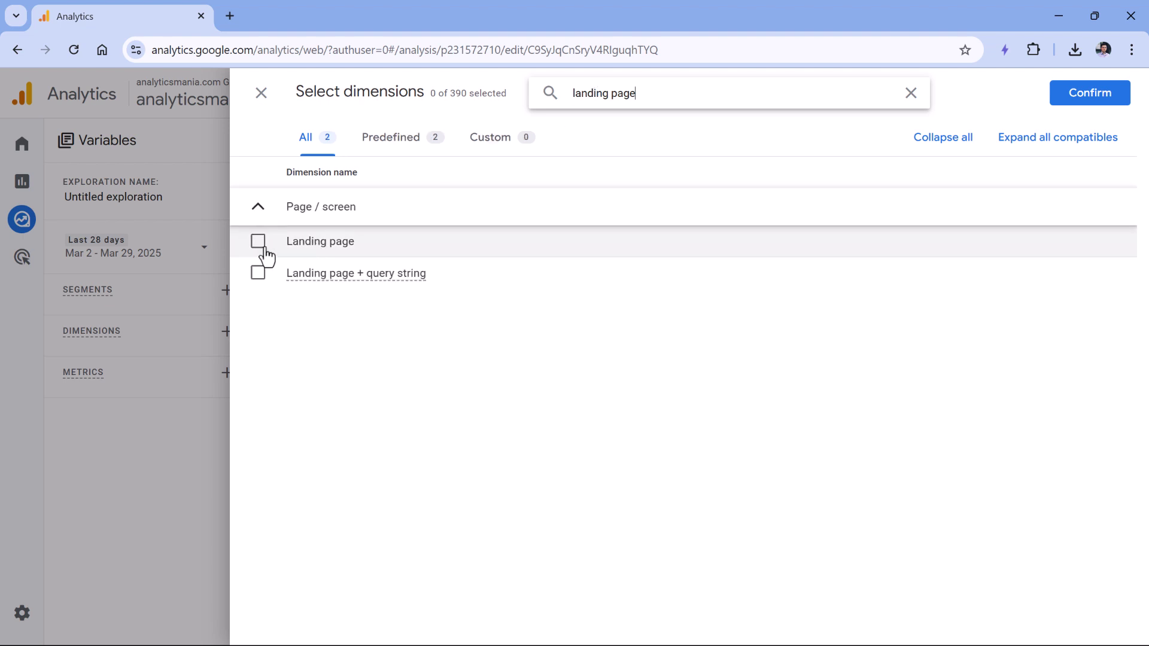
pyautogui.click(258, 243)
pyautogui.click(648, 102)
pyautogui.press('BackSpace')
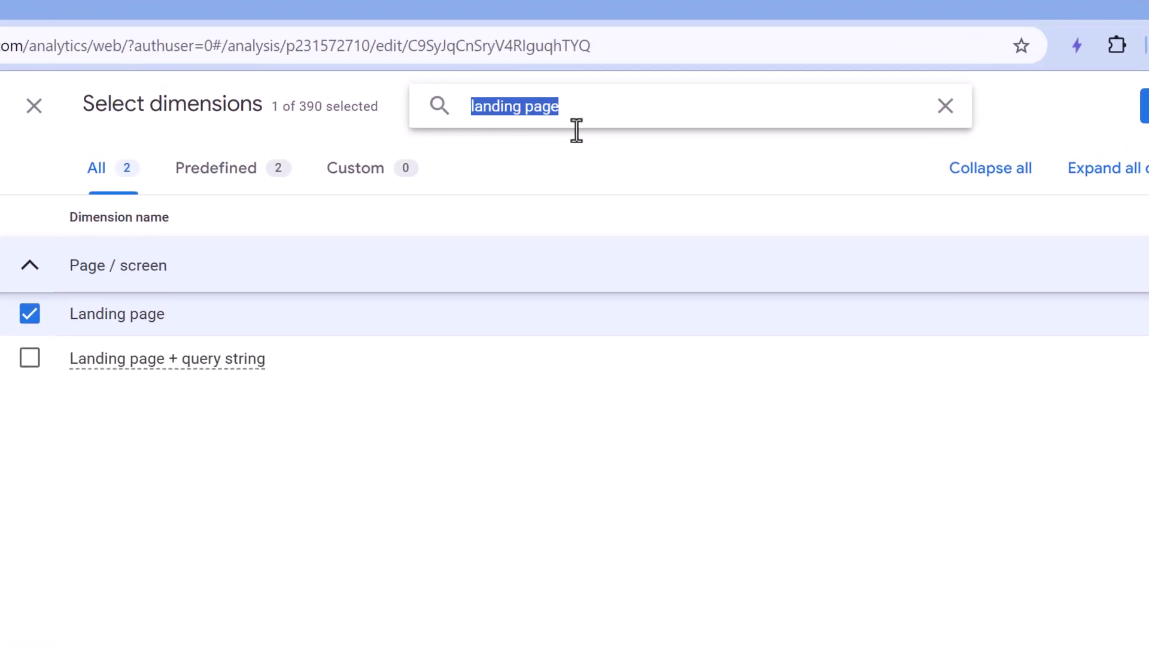
pyautogui.write('session de')
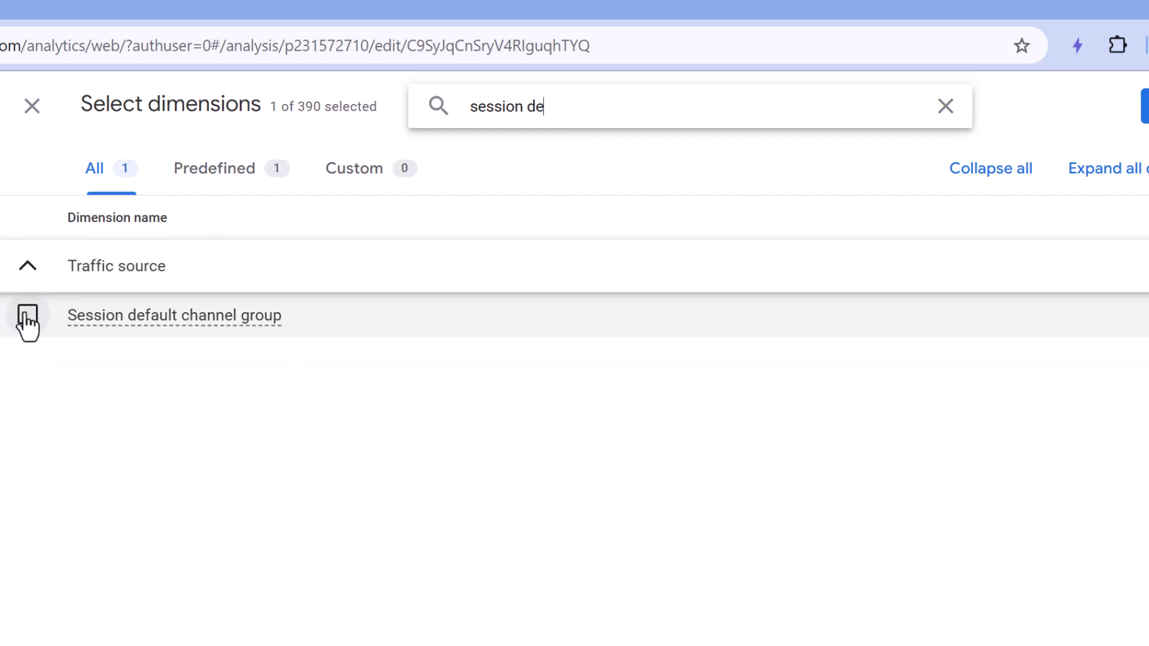
pyautogui.click(26, 314)
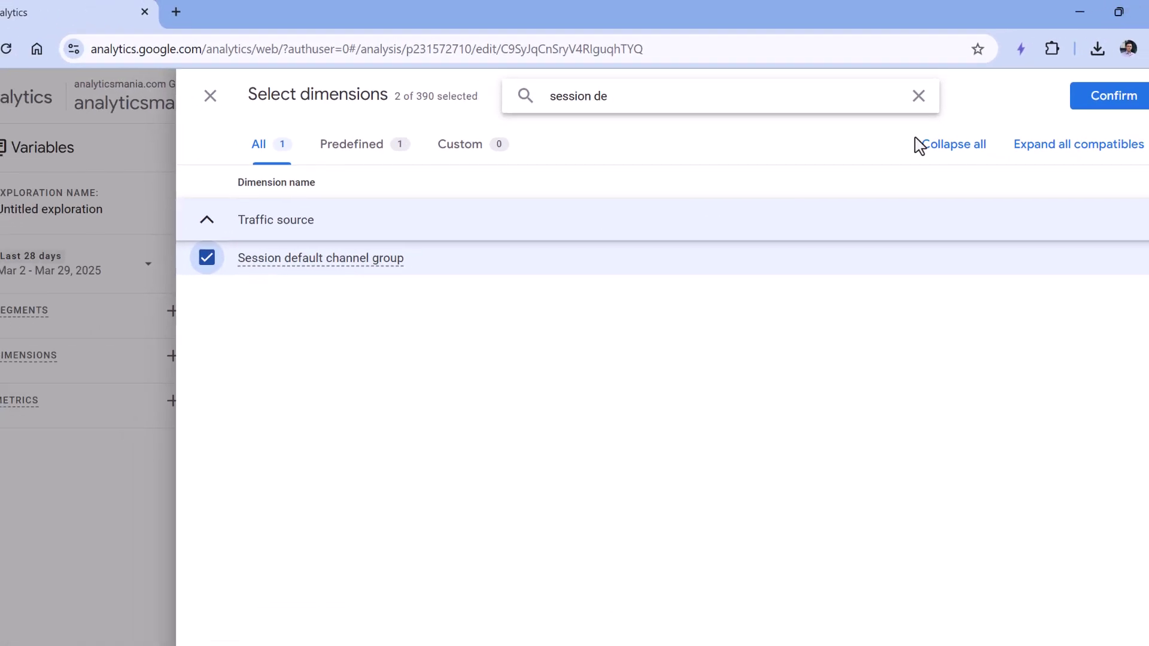
pyautogui.click(1117, 100)
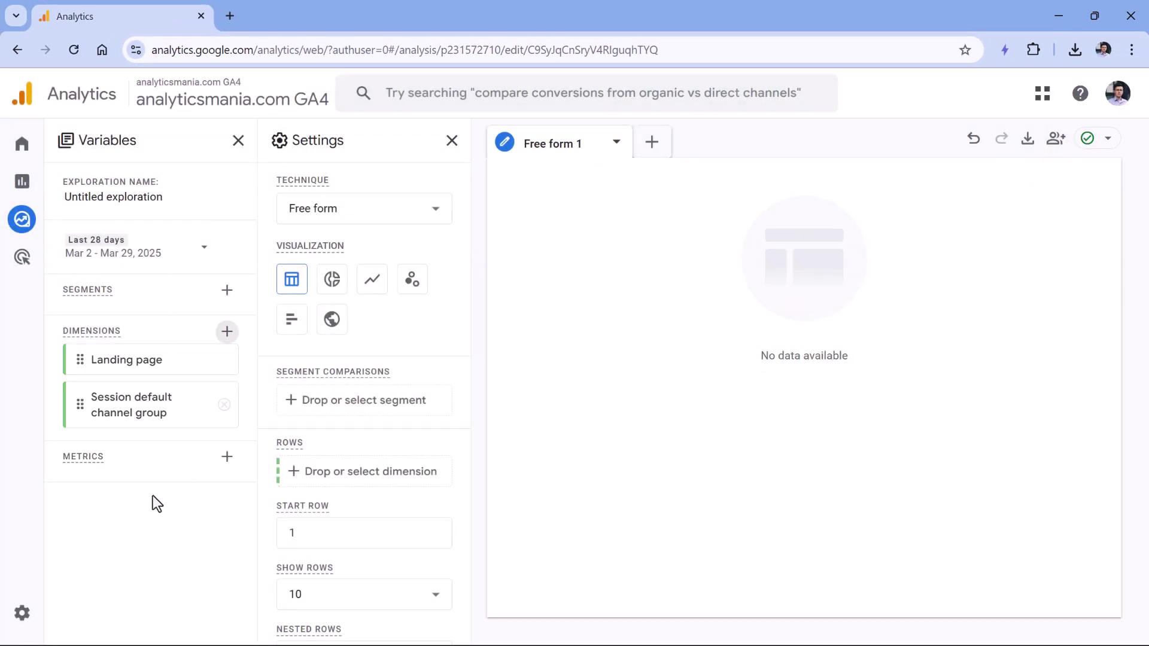
# Tick the Sessions, Total users and Key events metrics.
pyautogui.click(227, 457)
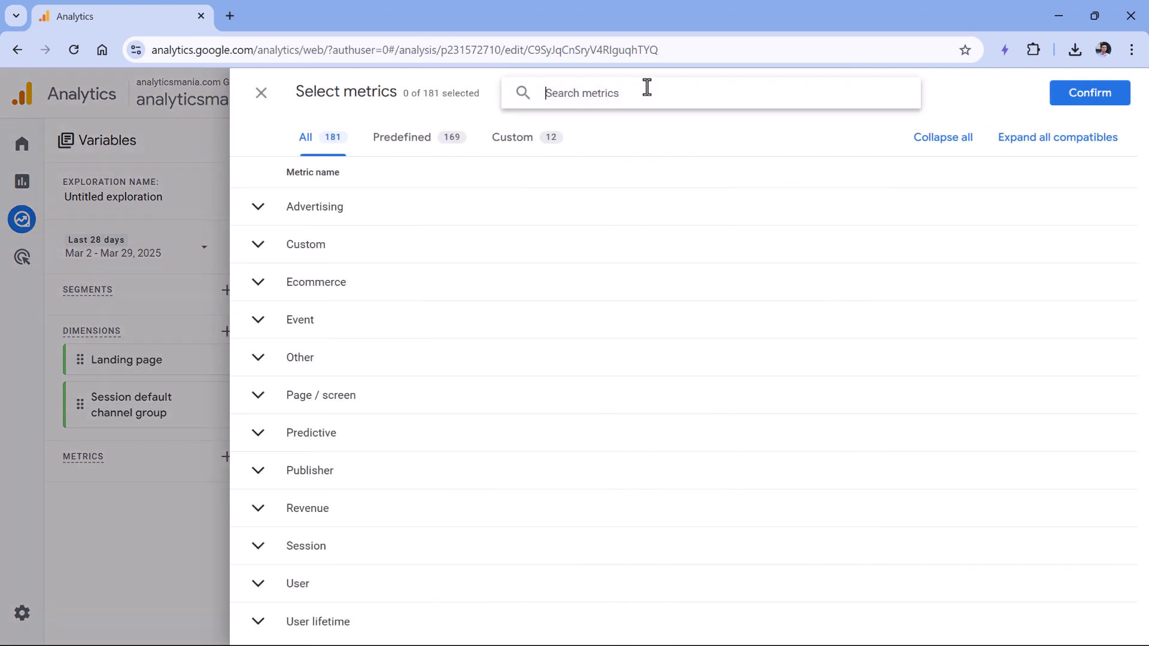
pyautogui.write('sessions')
pyautogui.click(258, 304)
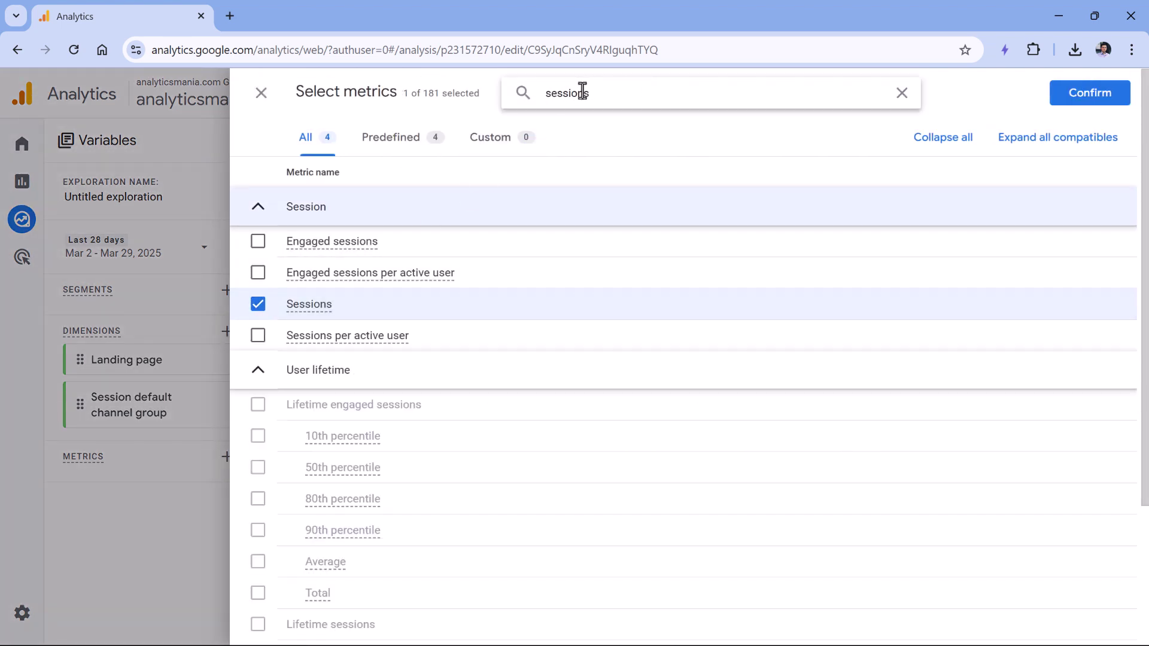
pyautogui.doubleClick(584, 93)
pyautogui.write('total users')
pyautogui.click(318, 241)
pyautogui.tripleClick(597, 92)
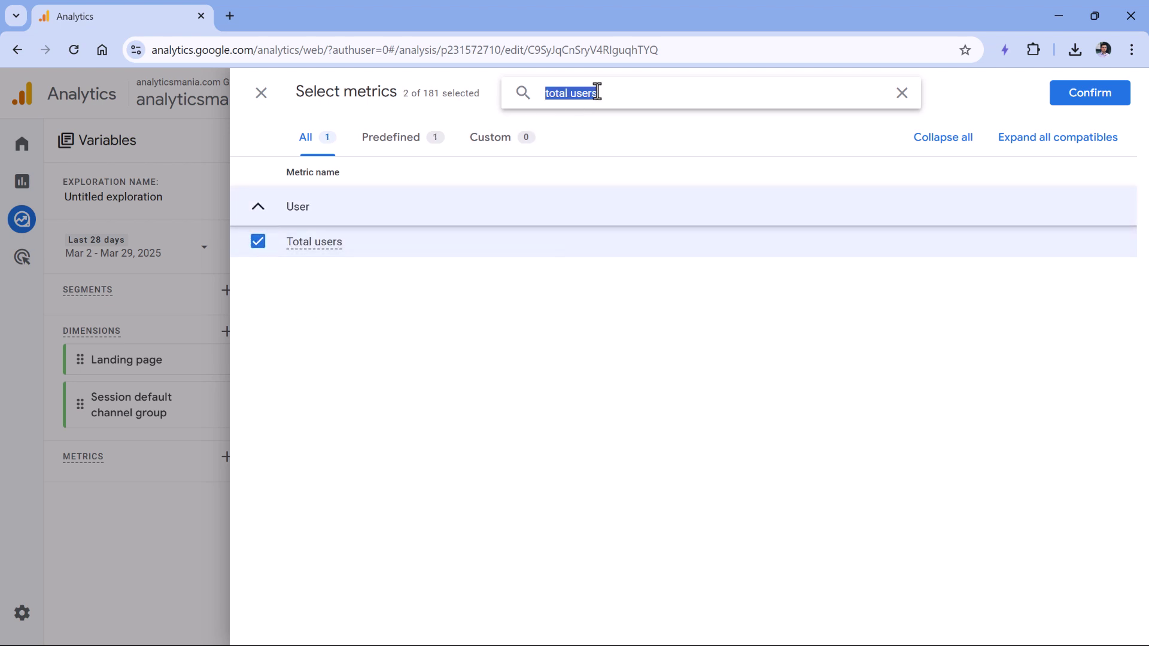
pyautogui.write('key event')
pyautogui.tripleClick(597, 93)
pyautogui.click(258, 310)
# Add the Session key event rate, Ecommerce purchases and Purchase revenue metrics, then confirm the selection.
pyautogui.write('ses')
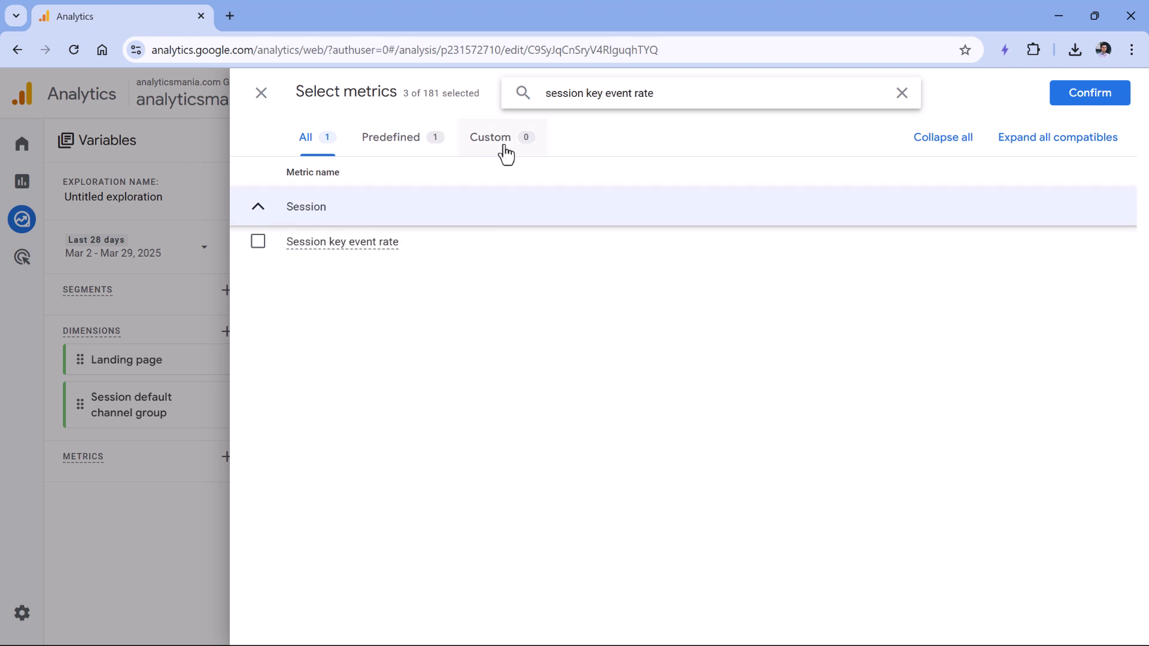
pyautogui.click(258, 241)
pyautogui.tripleClick(607, 92)
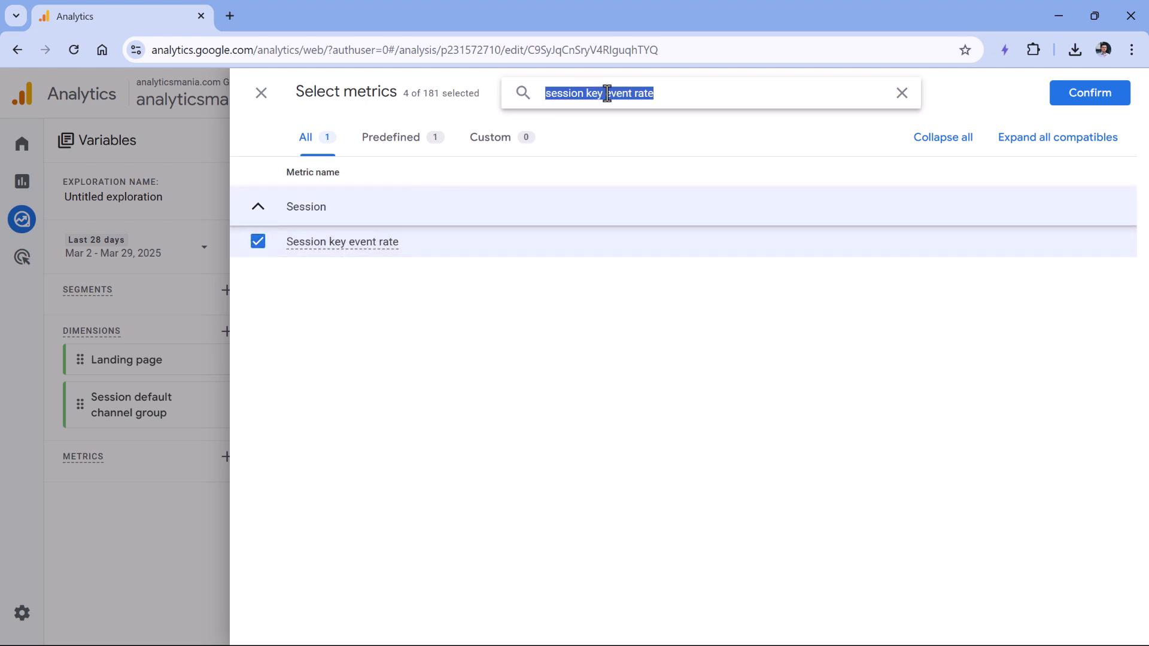
pyautogui.write('ecommerce')
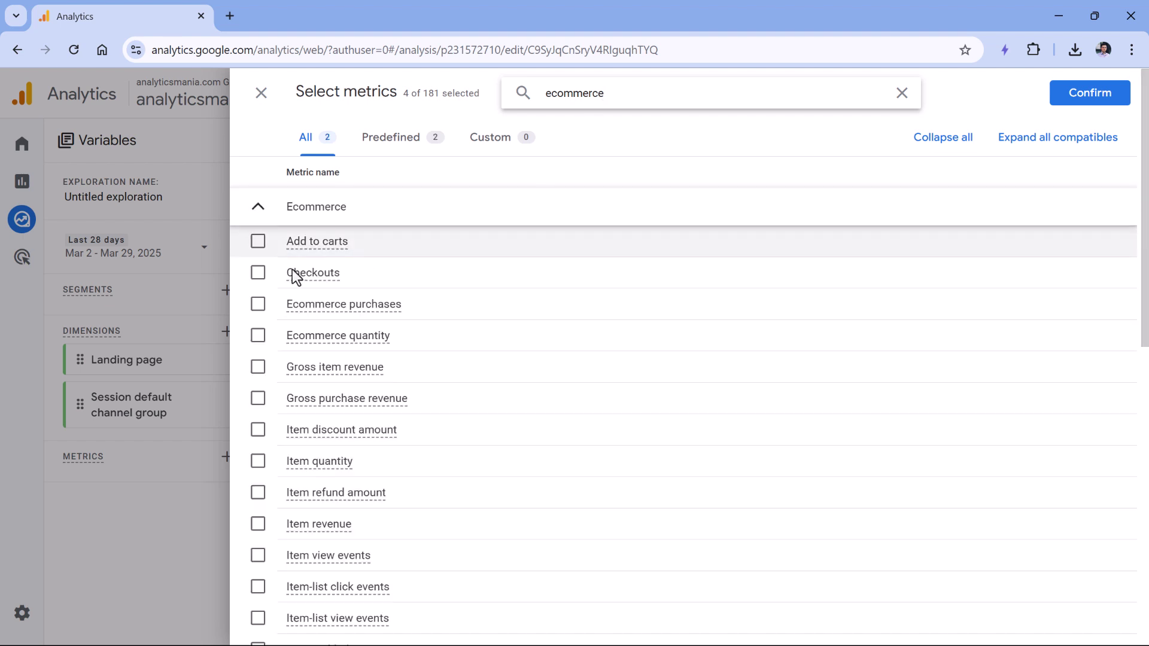
pyautogui.click(258, 304)
pyautogui.tripleClick(594, 83)
pyautogui.write('revenue')
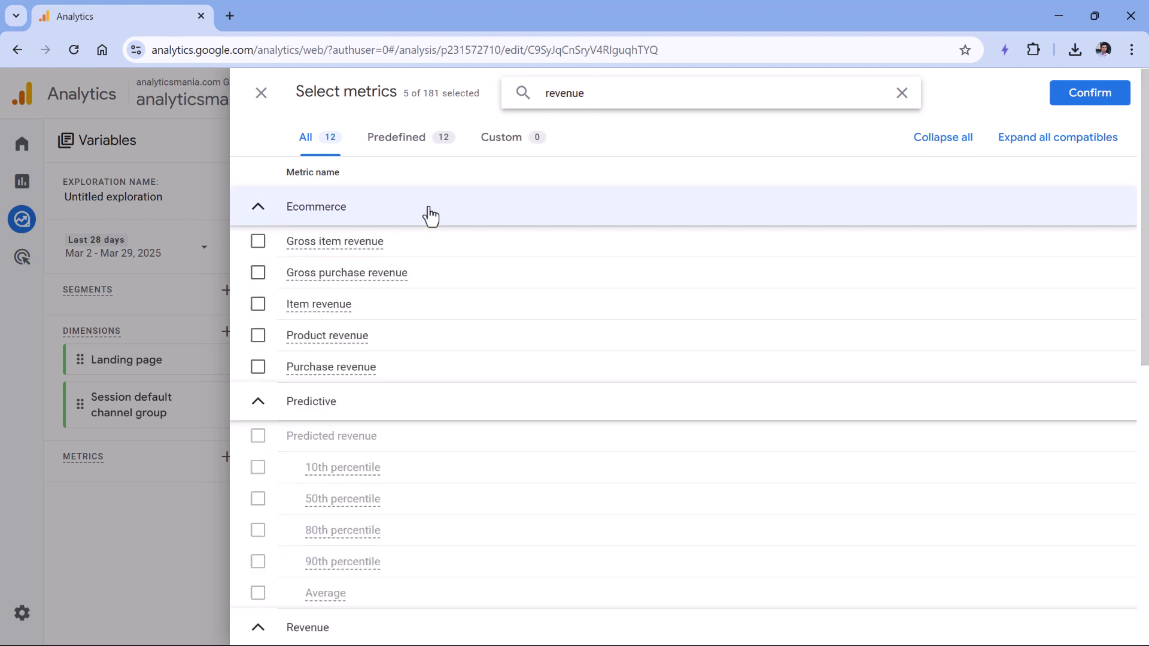
pyautogui.click(258, 367)
pyautogui.click(1081, 95)
# Put Landing page in Rows and add all six metrics, Sessions through Purchase revenue, as Values.
pyautogui.scroll(-1, 166, 169)
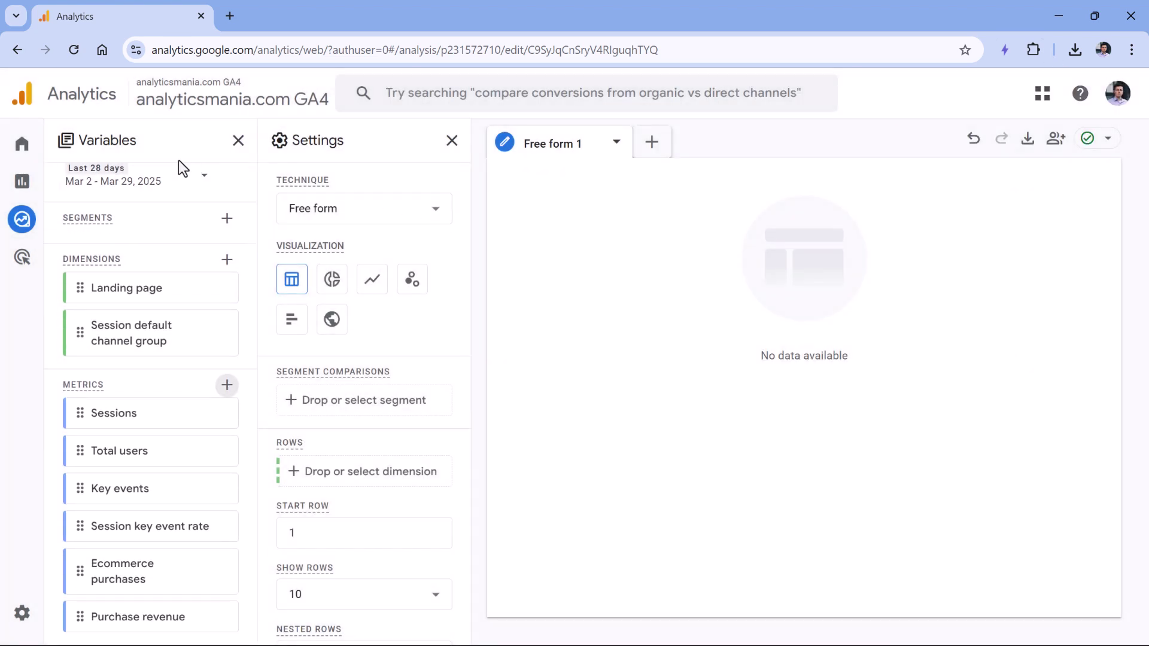
pyautogui.doubleClick(136, 289)
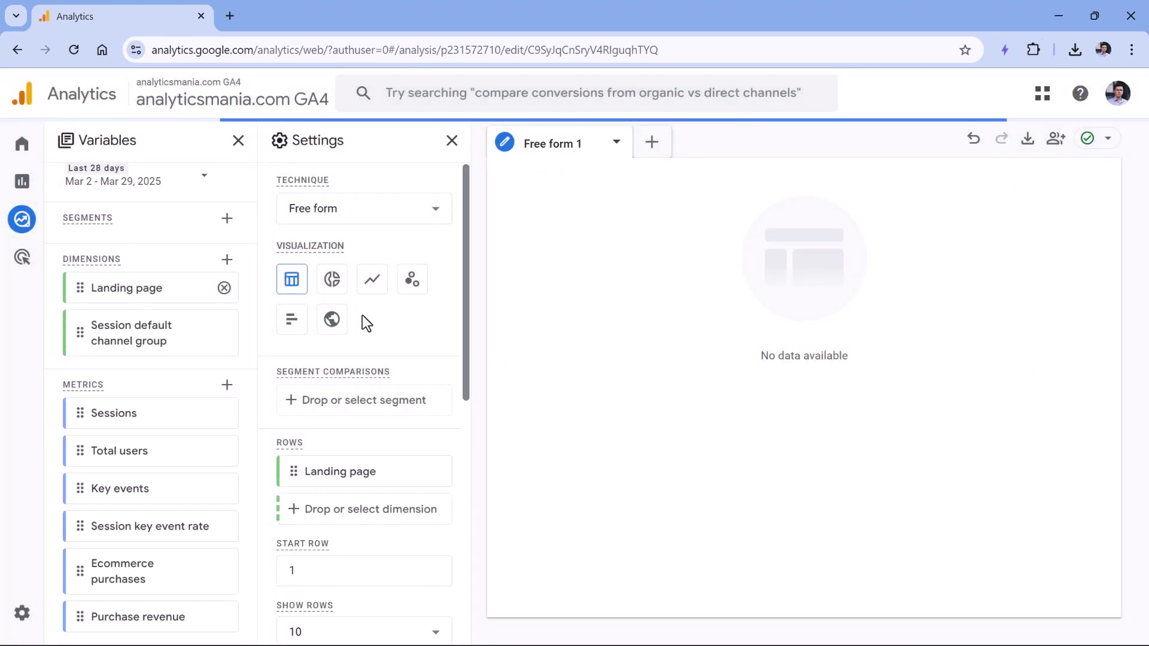
pyautogui.scroll(-3, 362, 360)
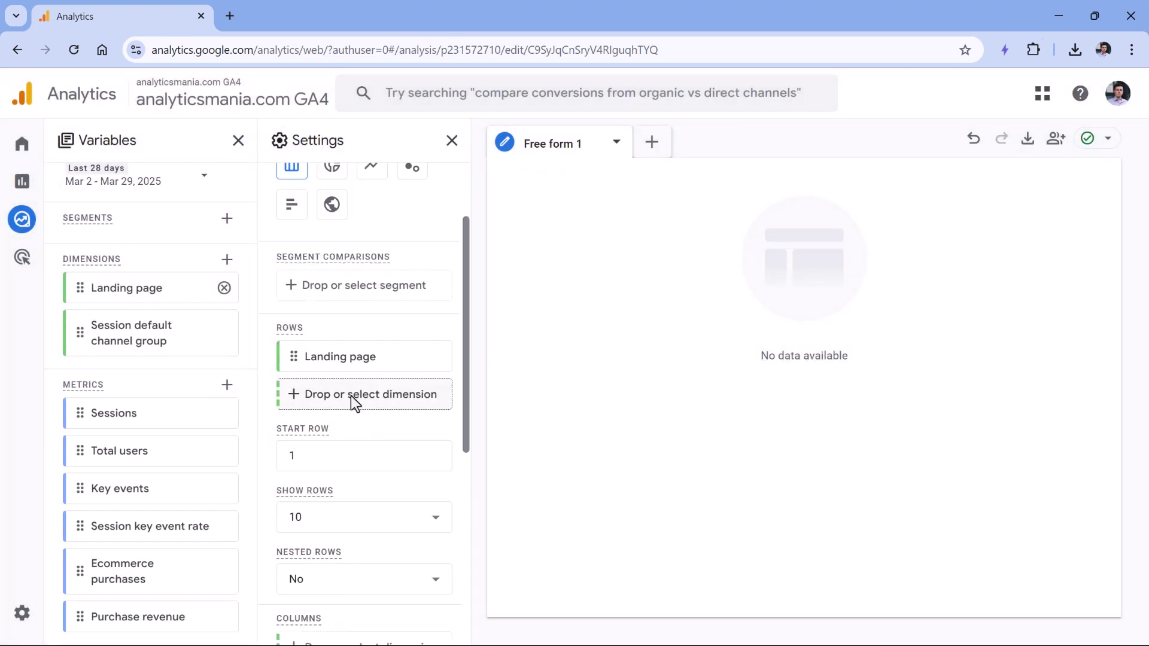
pyautogui.doubleClick(123, 423)
pyautogui.doubleClick(92, 458)
pyautogui.doubleClick(88, 493)
pyautogui.doubleClick(90, 528)
pyautogui.doubleClick(90, 571)
pyautogui.doubleClick(84, 617)
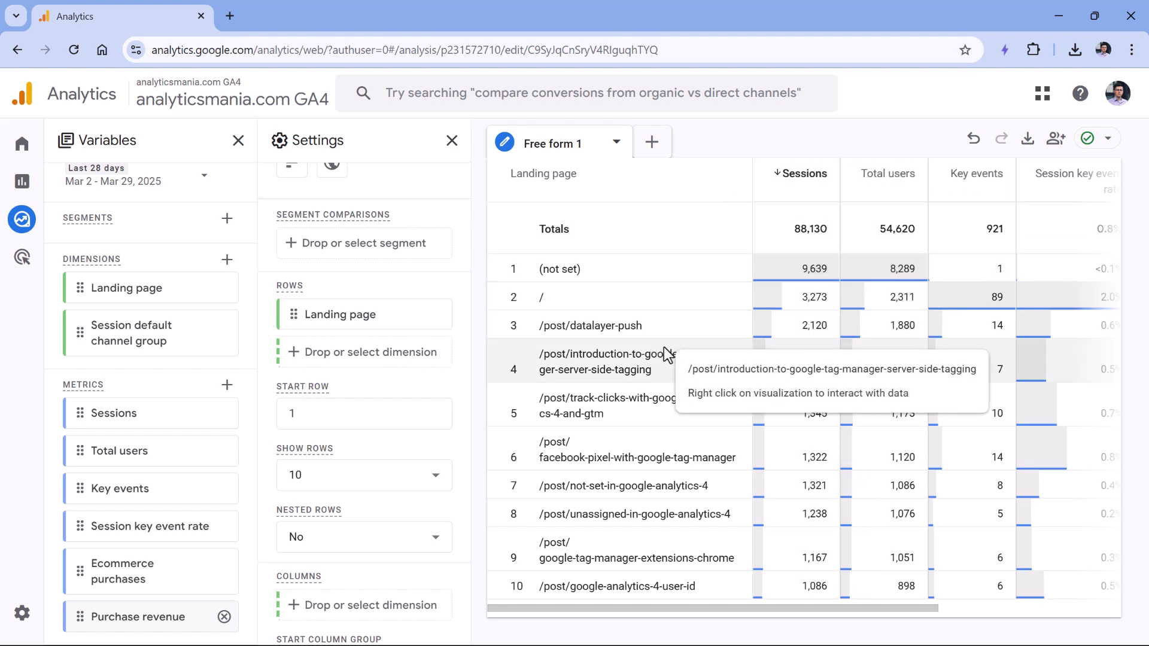
pyautogui.scroll(-10, 365, 383)
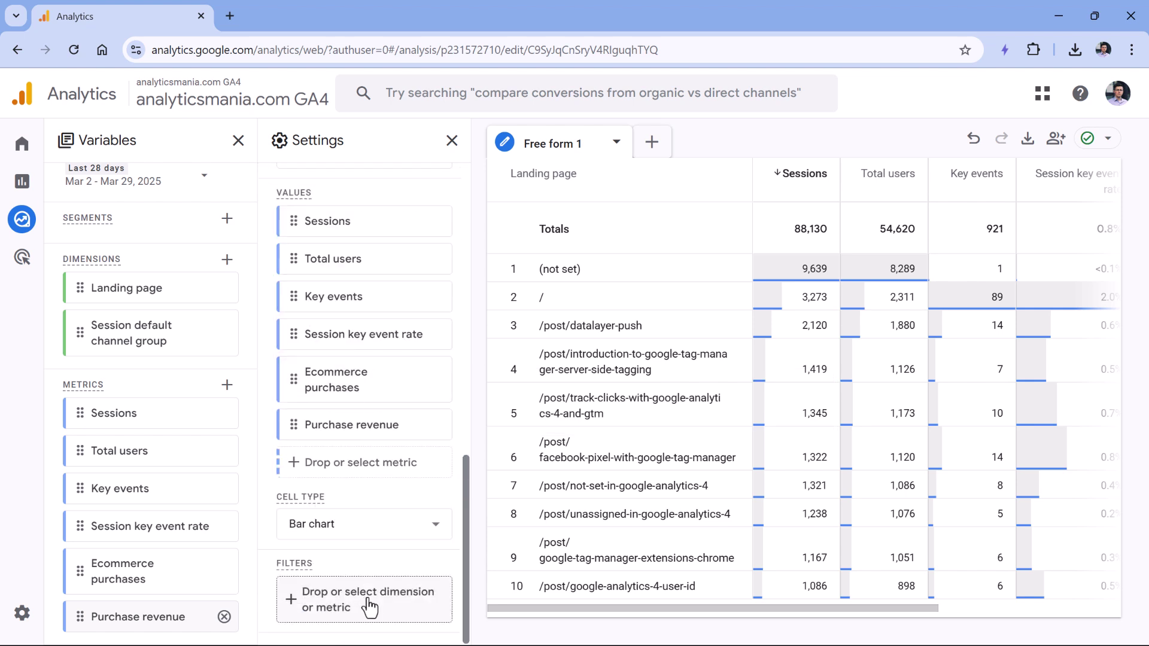
# Add a filter where Session default channel group exactly matches Organic Search.
pyautogui.click(367, 611)
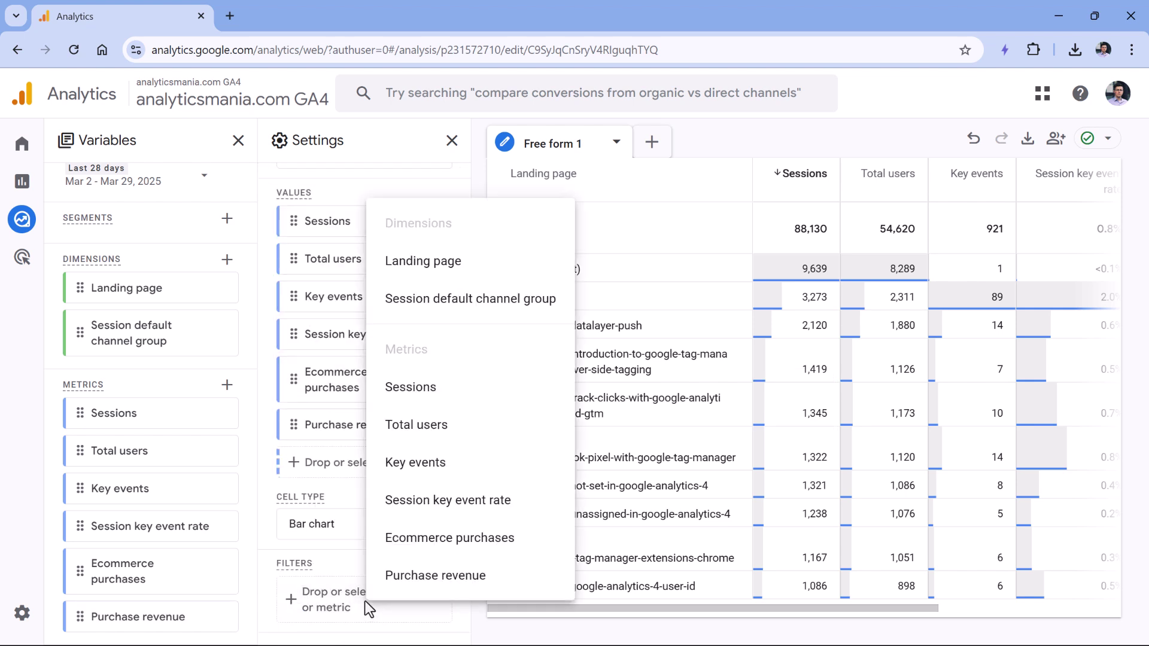
pyautogui.click(470, 311)
pyautogui.scroll(-4, 389, 419)
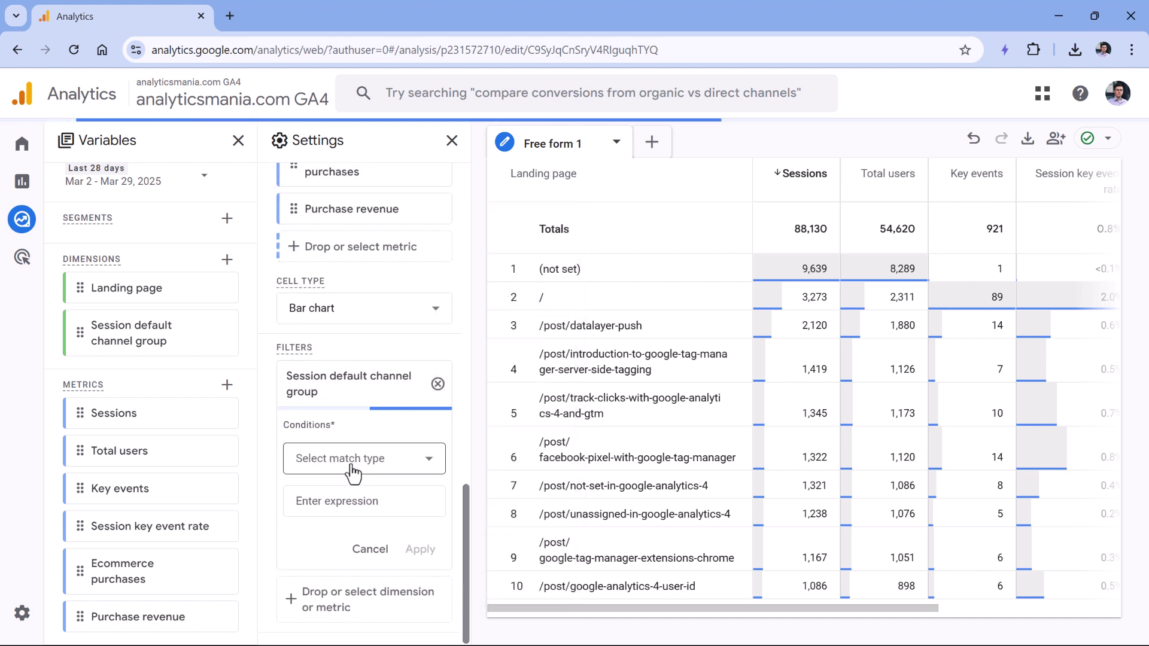
pyautogui.click(428, 458)
pyautogui.click(347, 267)
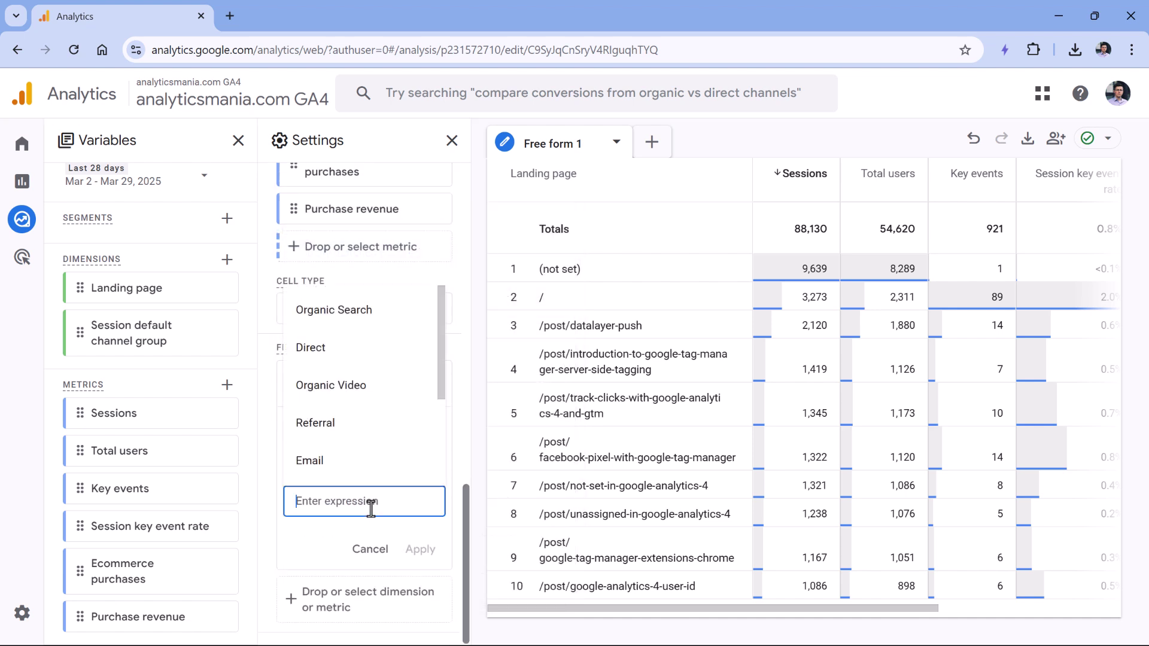
pyautogui.click(350, 323)
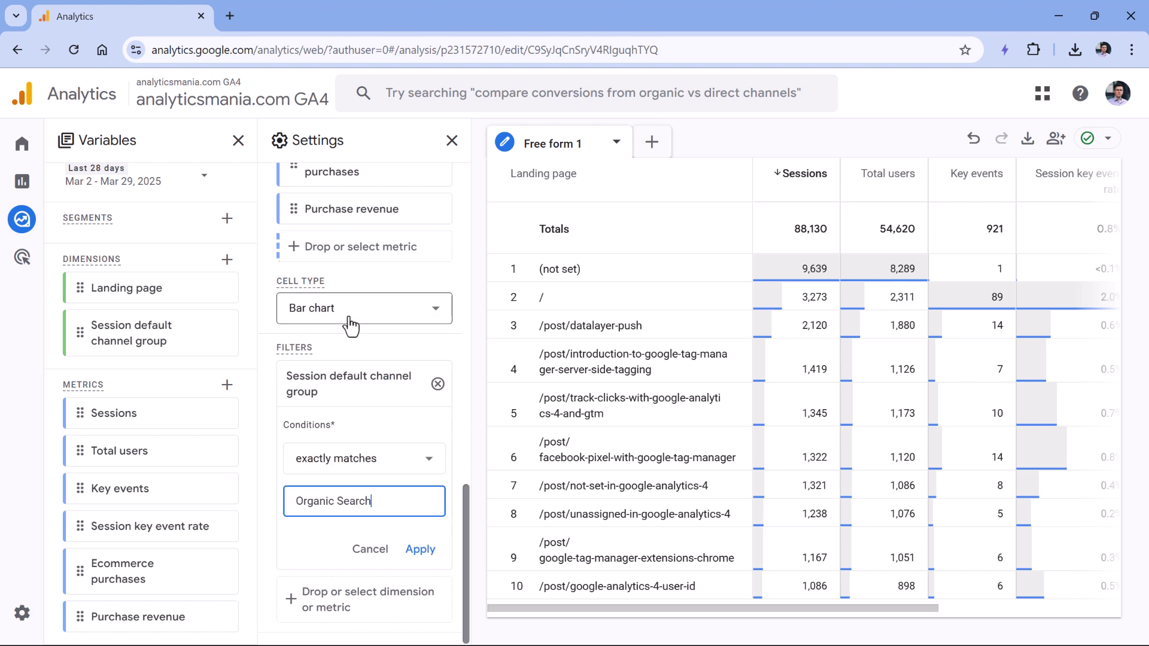
pyautogui.click(421, 549)
pyautogui.moveTo(363, 277)
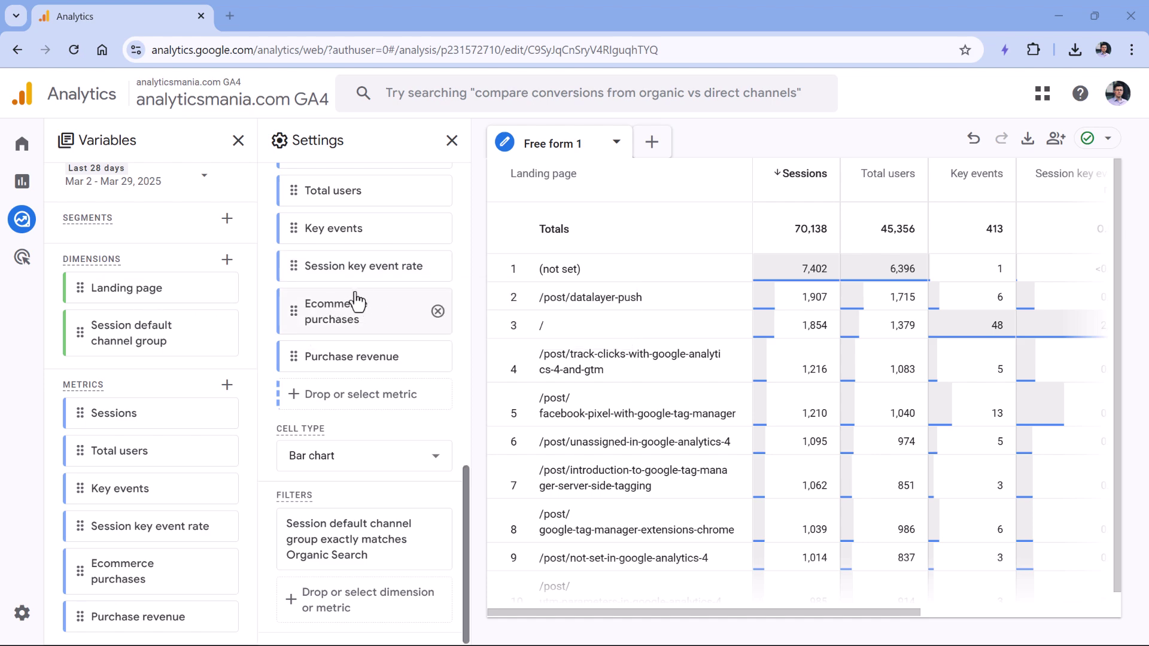
# Change the table's Cell type setting from bar chart to Heat map.
pyautogui.scroll(5, 356, 338)
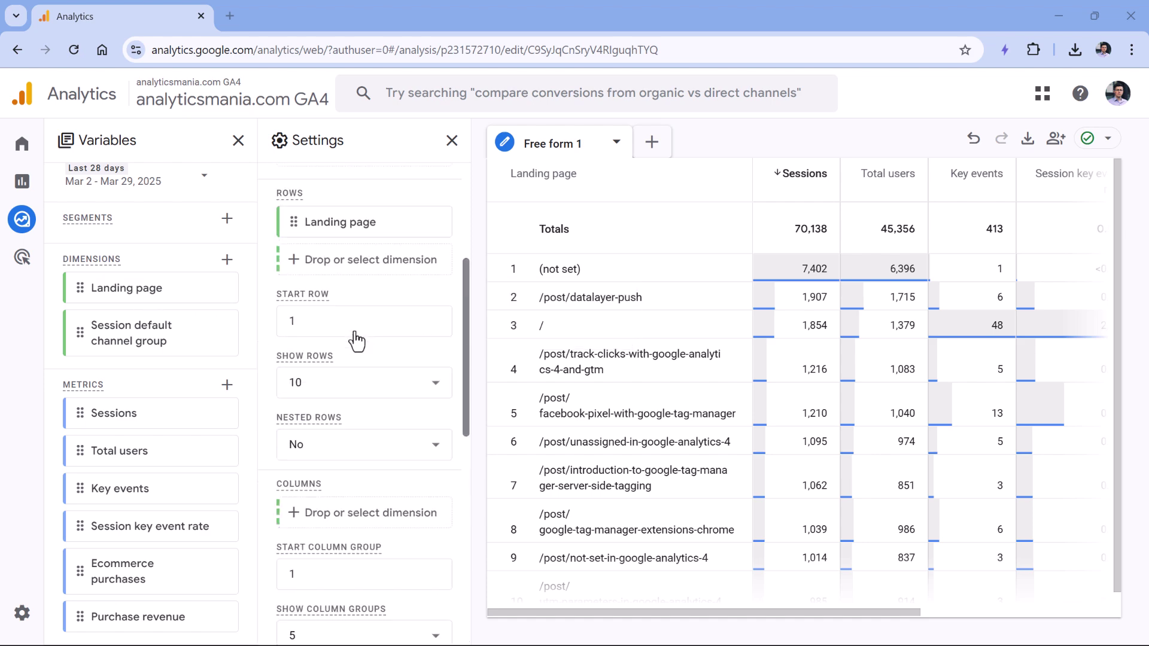
pyautogui.scroll(2, 357, 338)
pyautogui.scroll(-10, 357, 334)
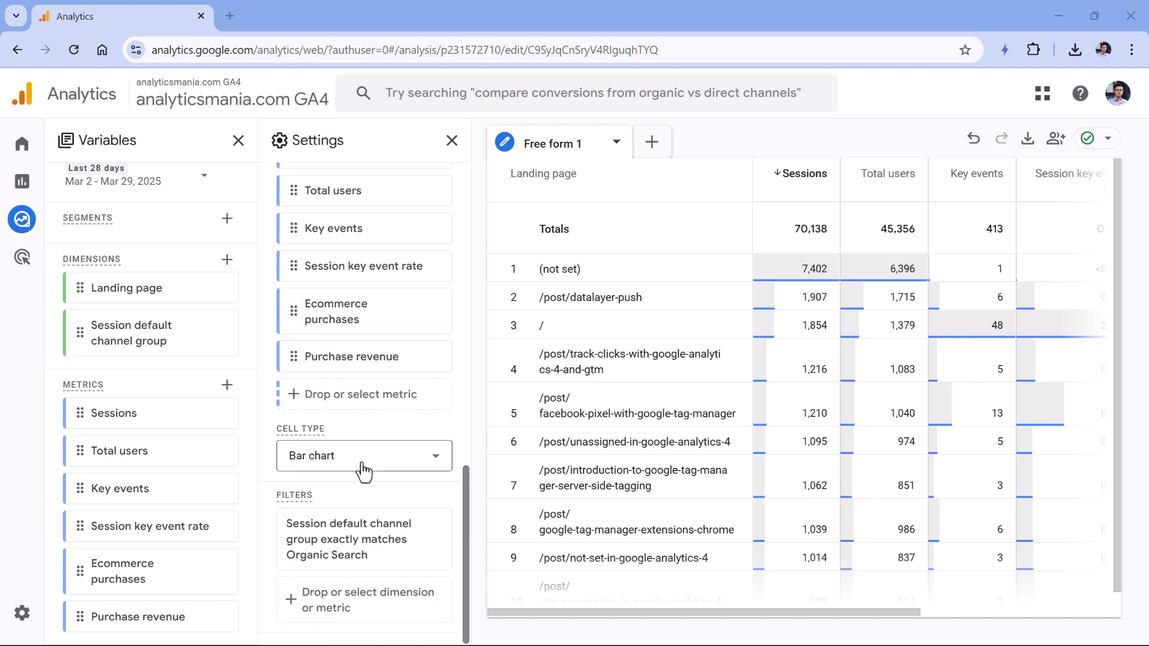
pyautogui.click(375, 466)
pyautogui.click(367, 577)
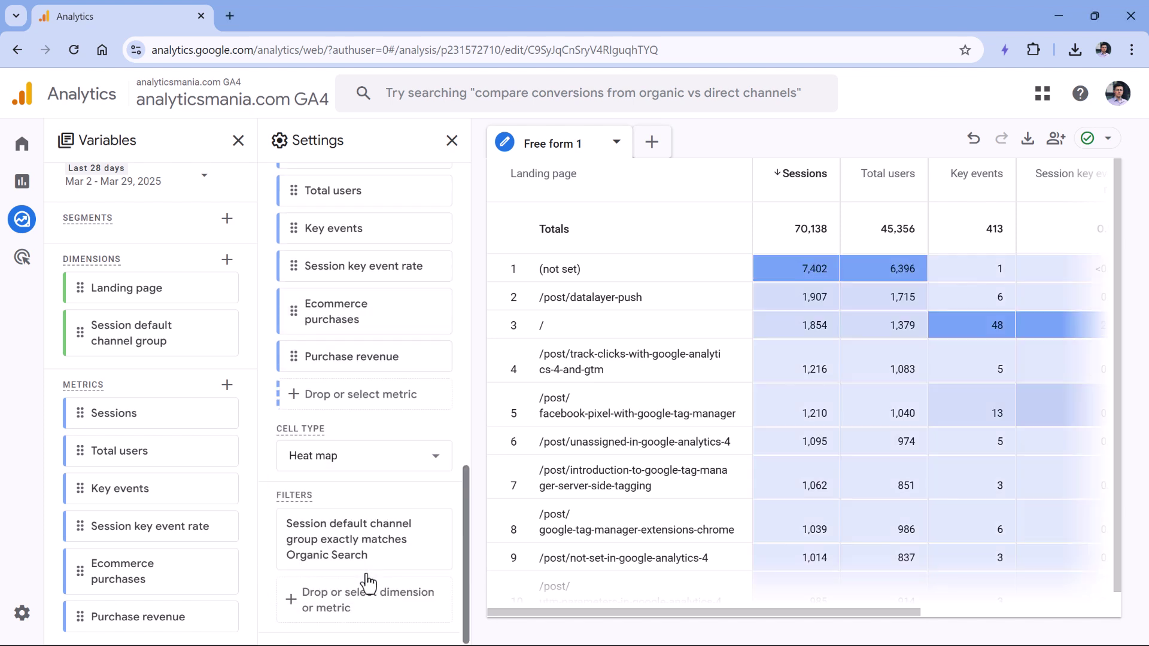
pyautogui.scroll(1, 192, 405)
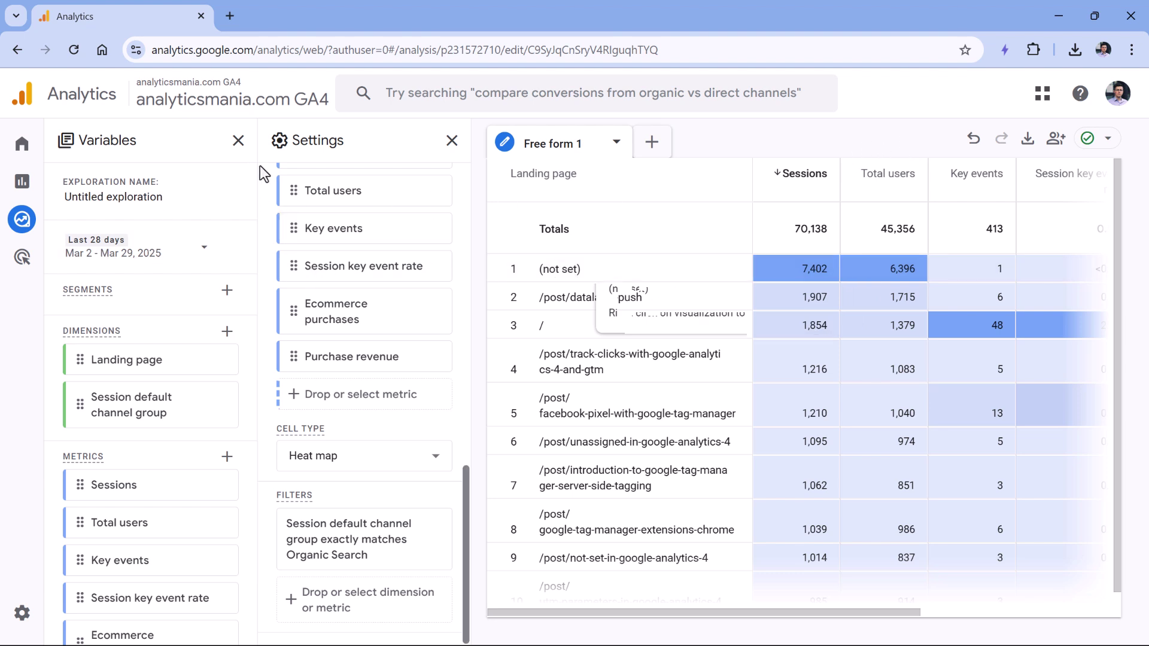
# Rename the Untitled exploration to 'Landing pages - organic search'.
pyautogui.click(108, 197)
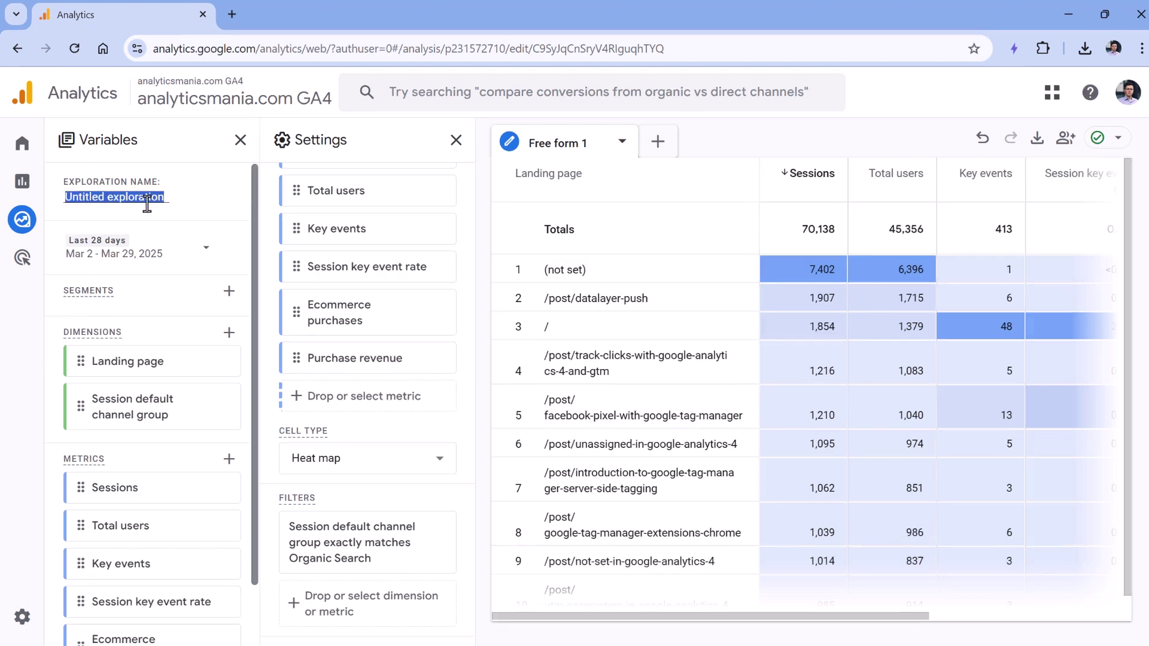
pyautogui.write('Landing pages - organic search')
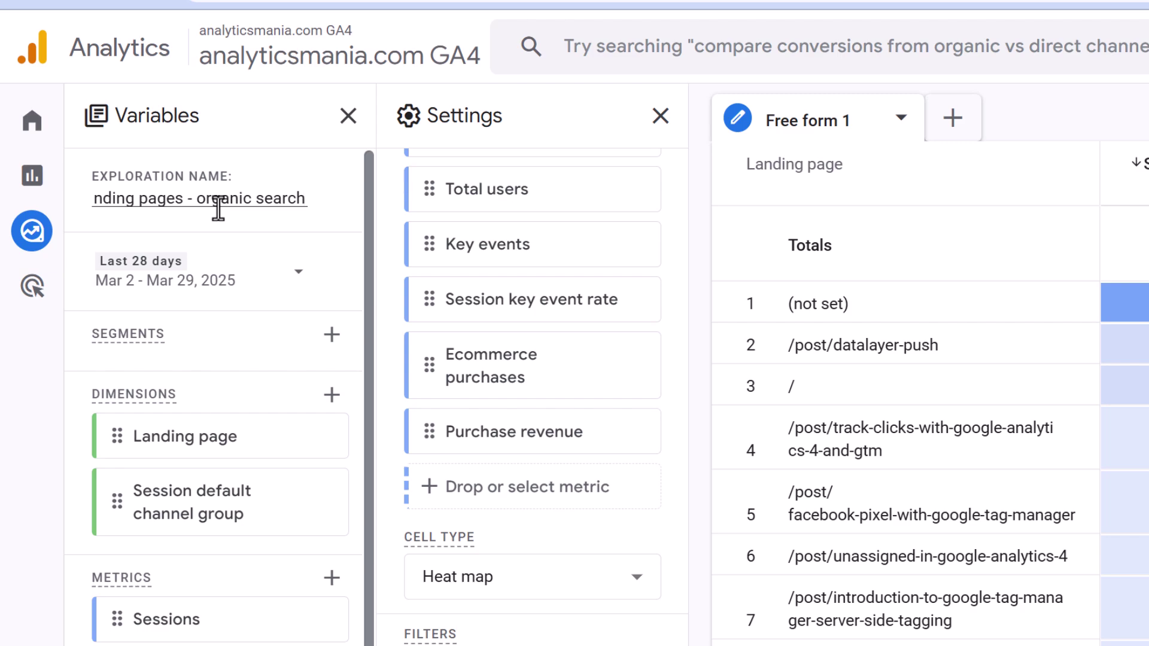
pyautogui.click(1045, 127)
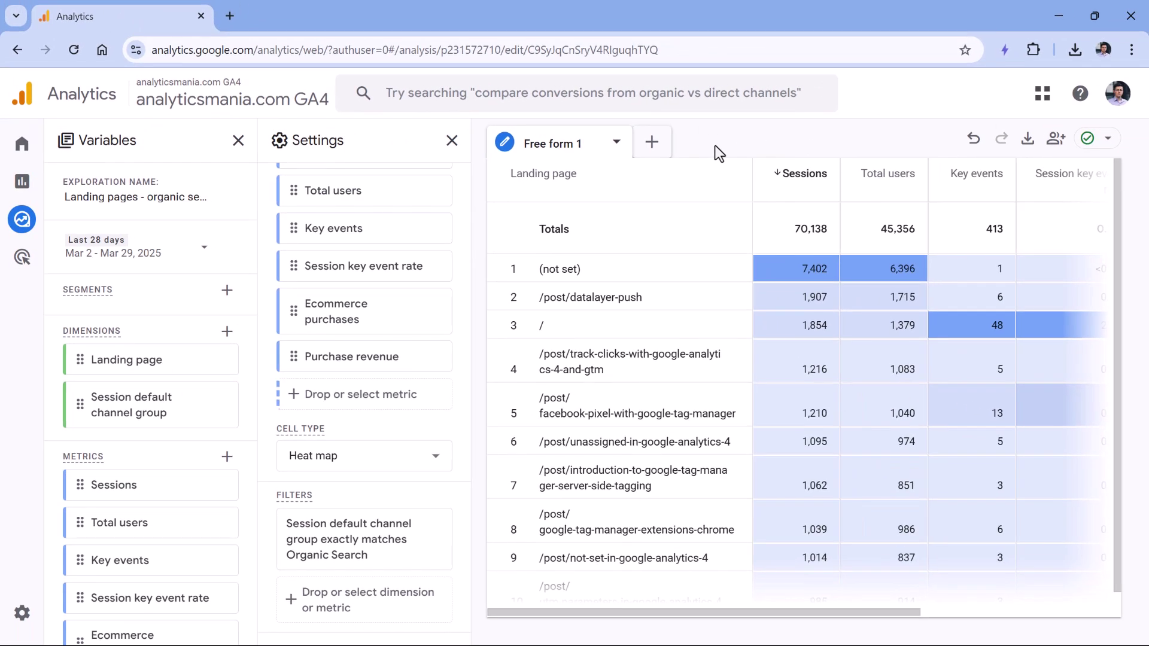
pyautogui.moveTo(50, 237)
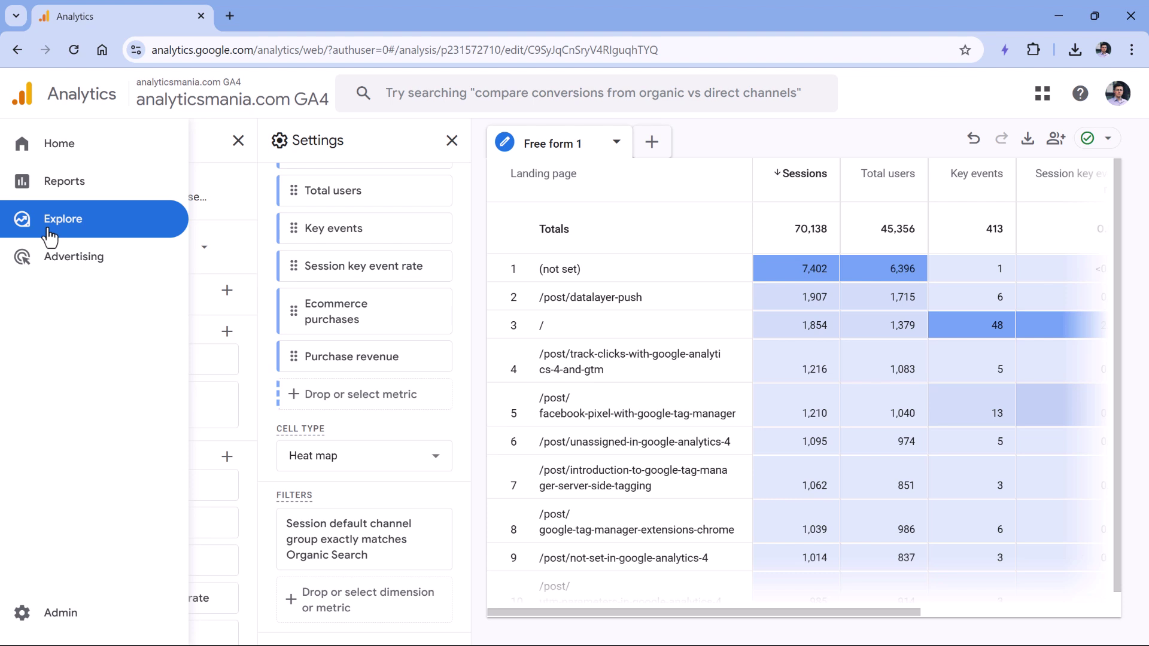
# Share the 'Landing pages - organic search' exploration read-only with all property users.
pyautogui.click(1057, 141)
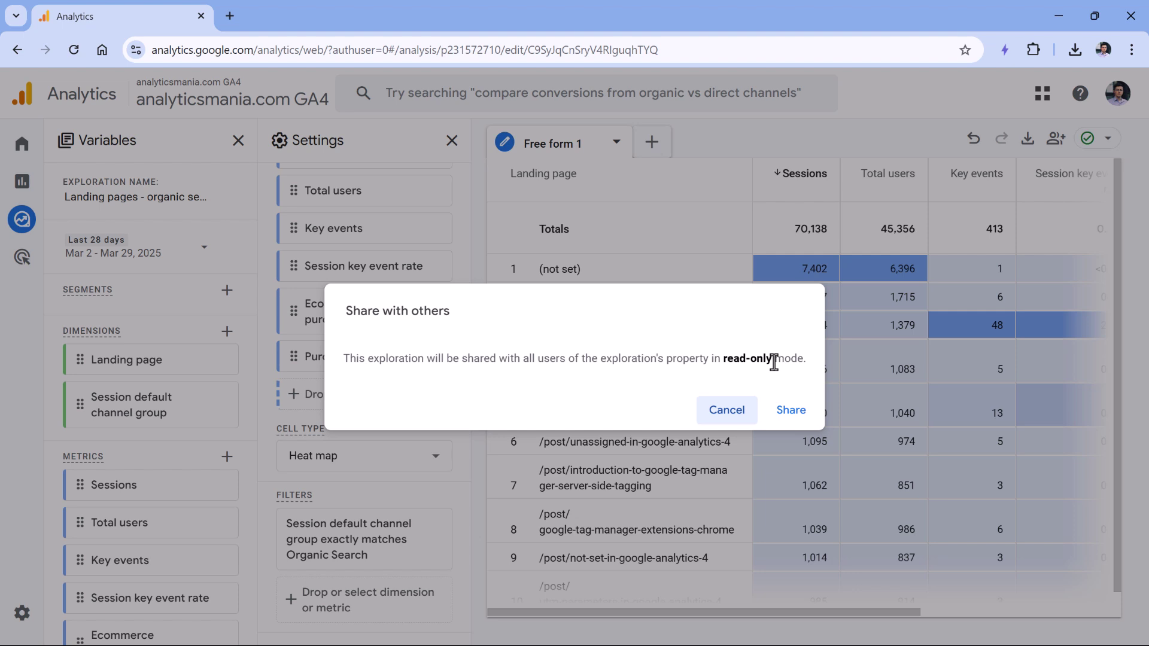
pyautogui.click(800, 418)
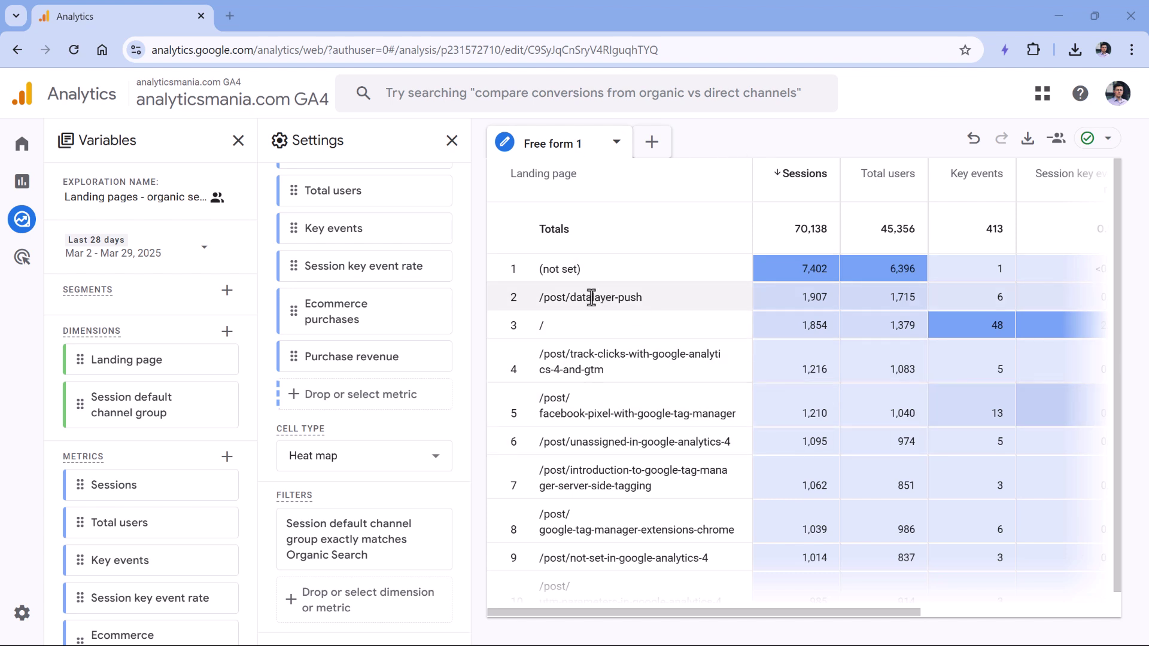
pyautogui.moveTo(30, 187)
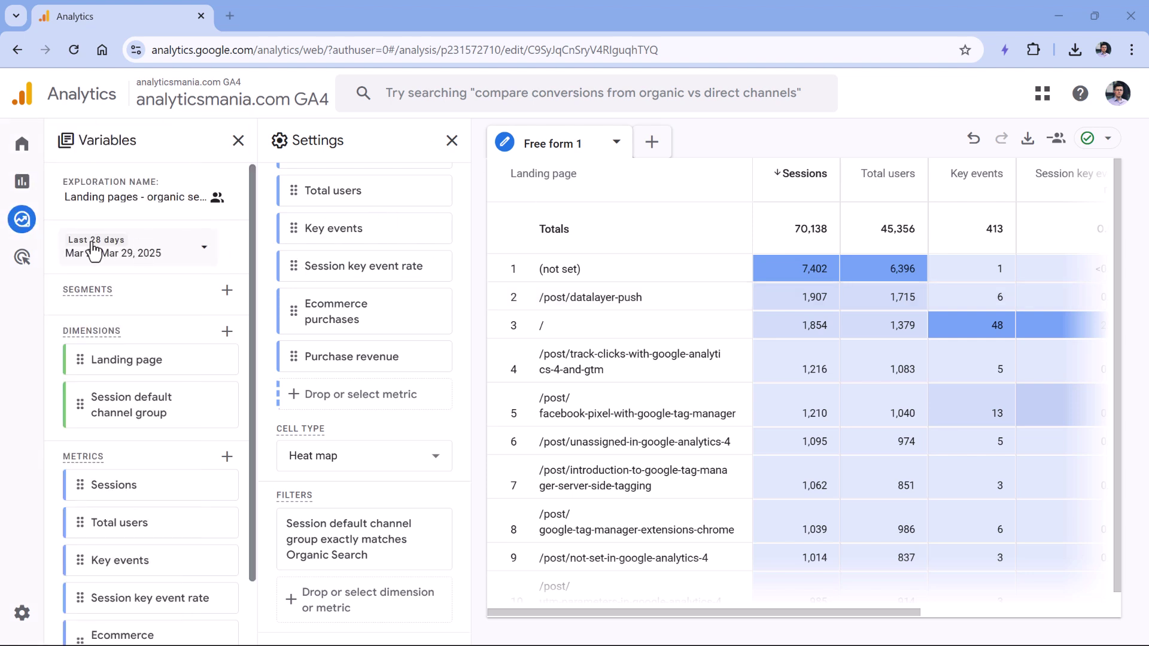
# Start a Funnel exploration template, tracking First open/visit through Purchase by device category.
pyautogui.click(25, 229)
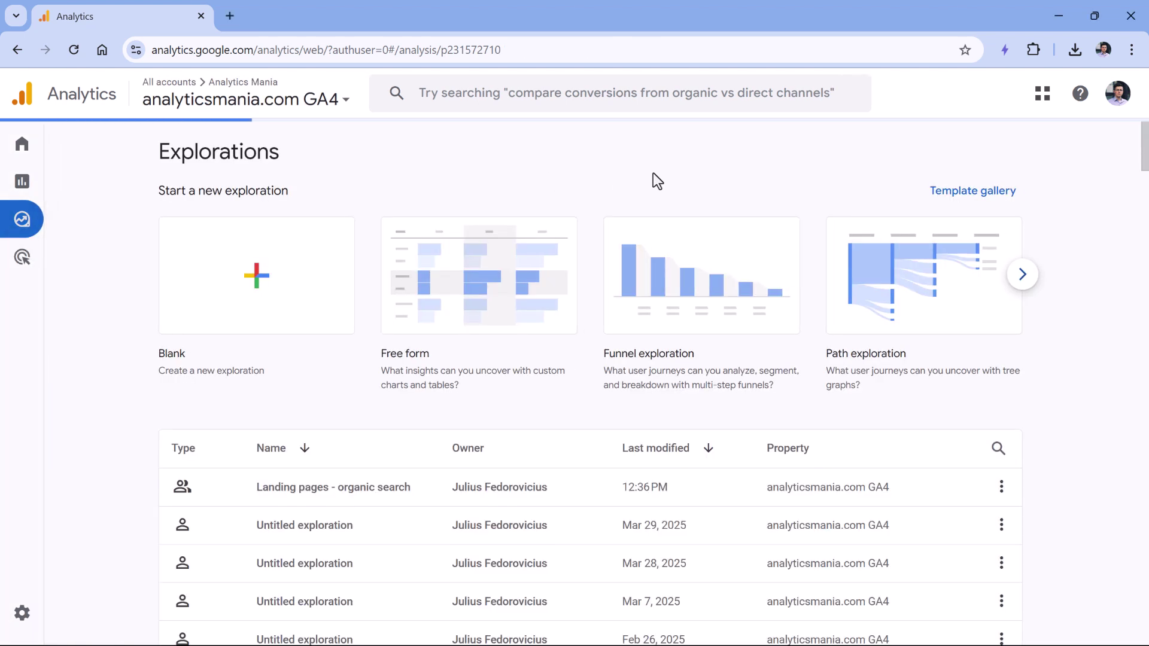
pyautogui.click(705, 291)
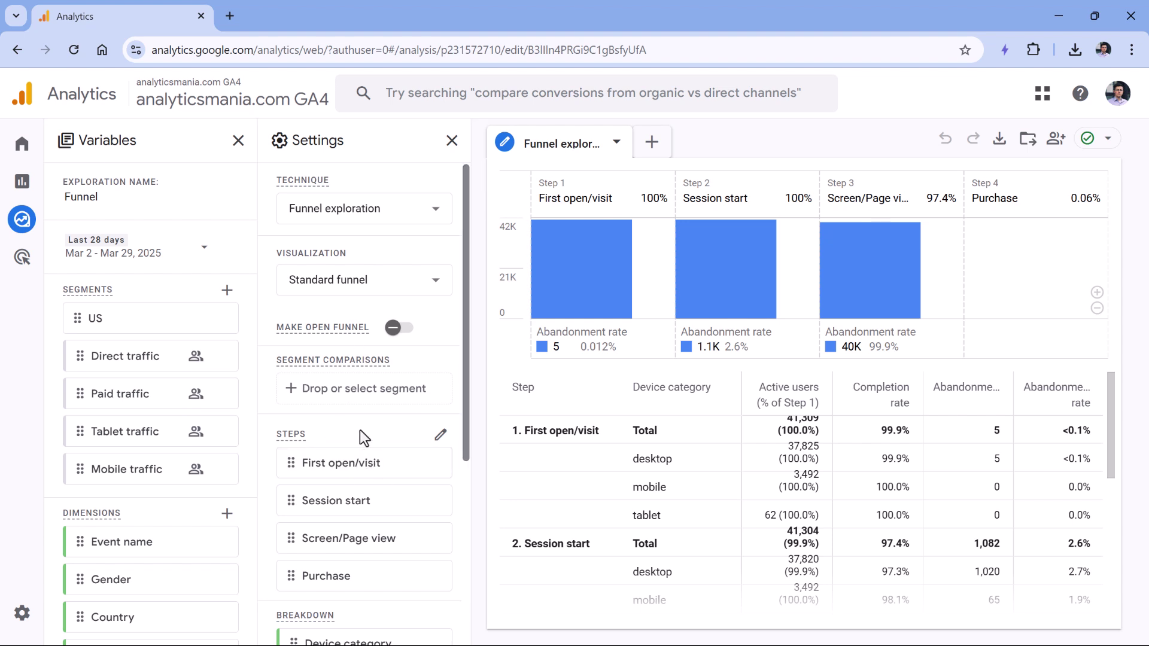
pyautogui.moveTo(755, 279)
pyautogui.moveTo(879, 274)
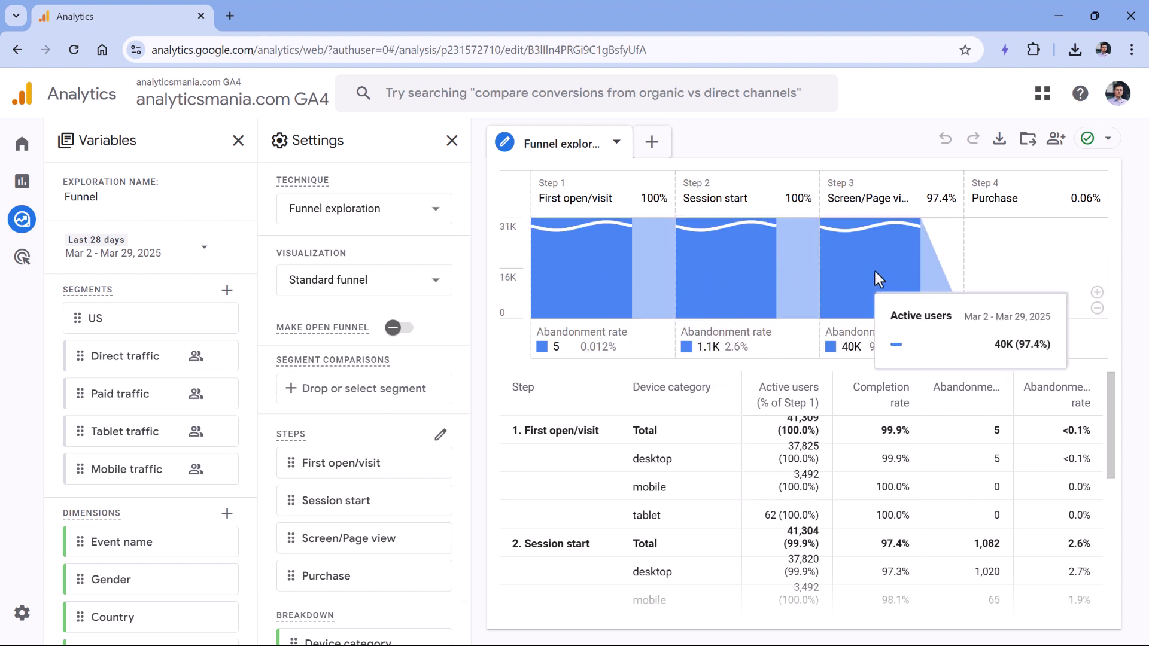
pyautogui.moveTo(27, 189)
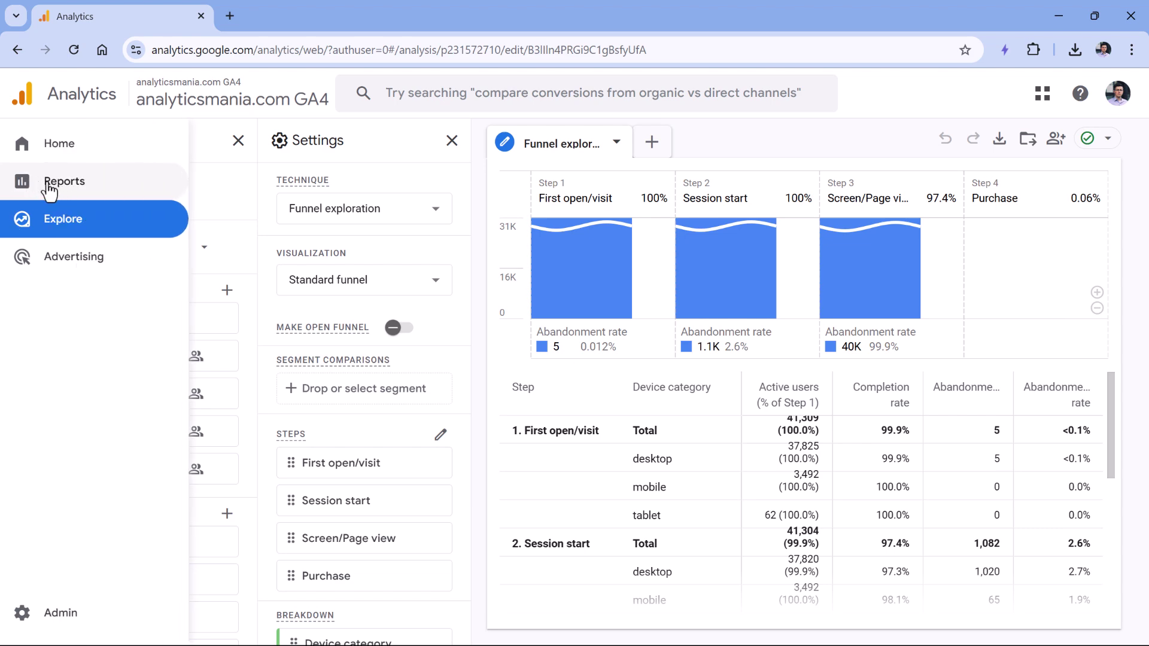
# Save the funnel exploration to the Library as the report 'Funnel demo'.
pyautogui.click(1028, 142)
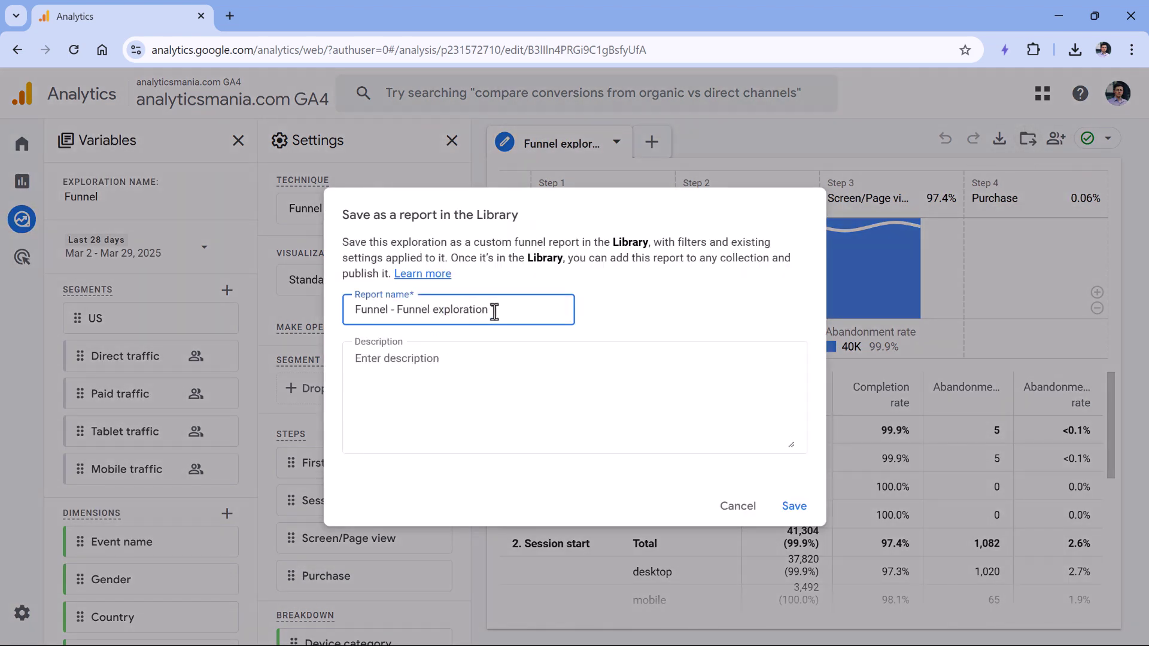
pyautogui.hotkey('ctrl', 'shift', 'Left')
pyautogui.hotkey('ctrl', 'shift', 'Left')
pyautogui.hotkey('ctrl', 'shift', 'Left')
pyautogui.hotkey('ctrl', 'shift', 'Left')
pyautogui.write('demo')
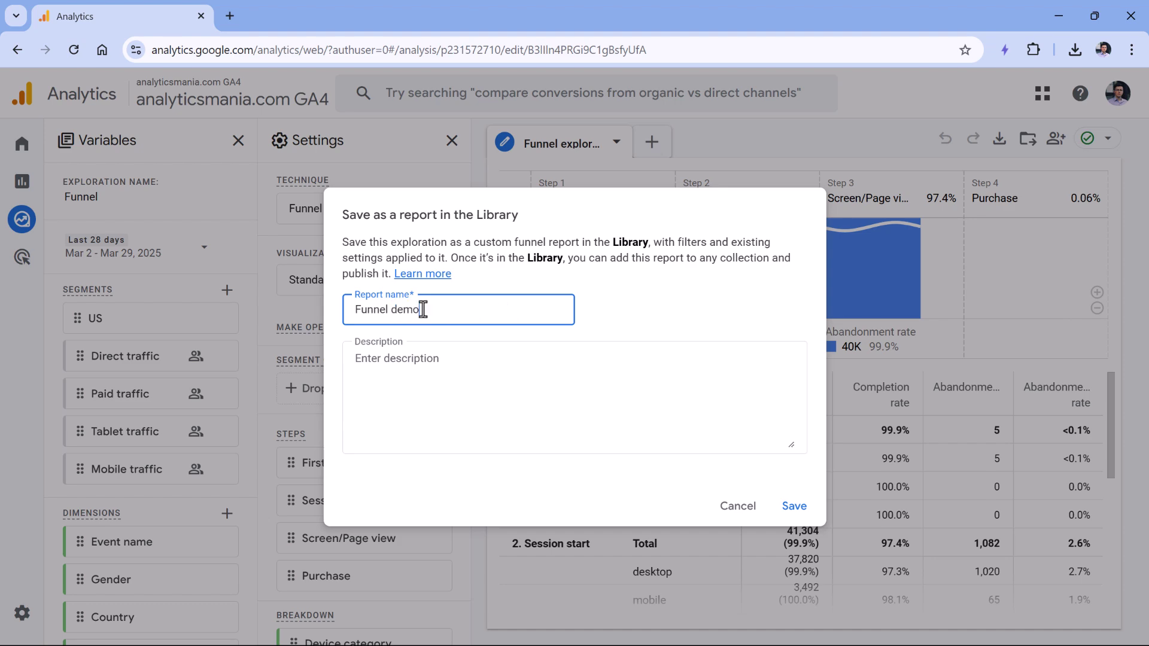
pyautogui.click(794, 506)
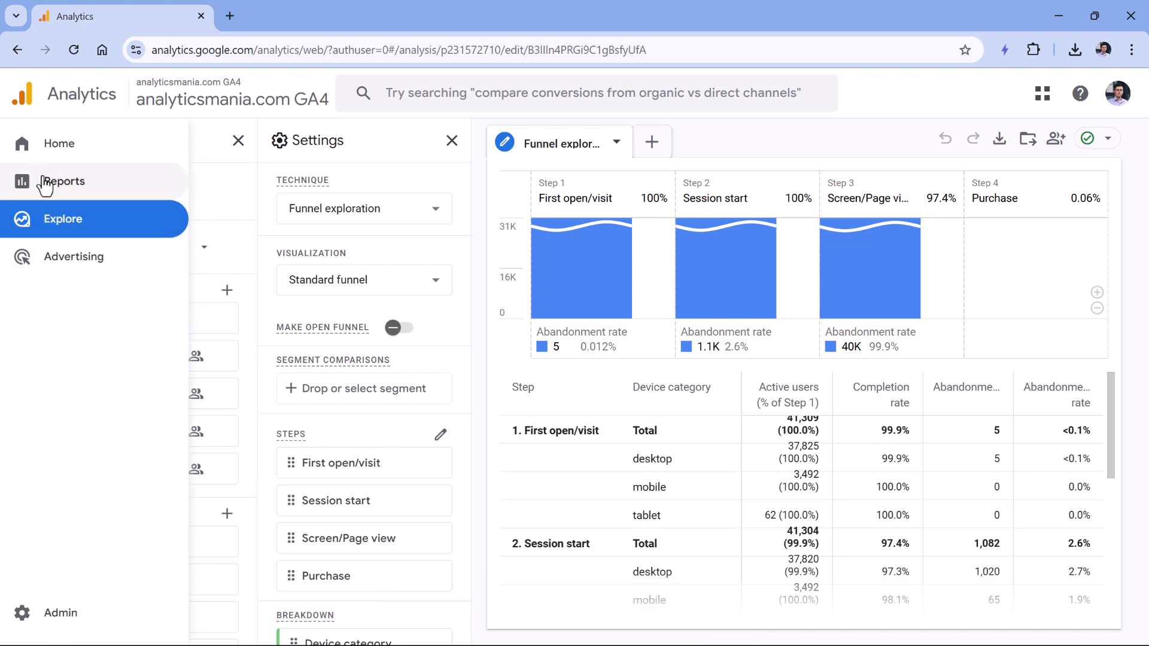
# Go to the Reports Library and open the Life cycle collection's actions menu.
pyautogui.click(43, 184)
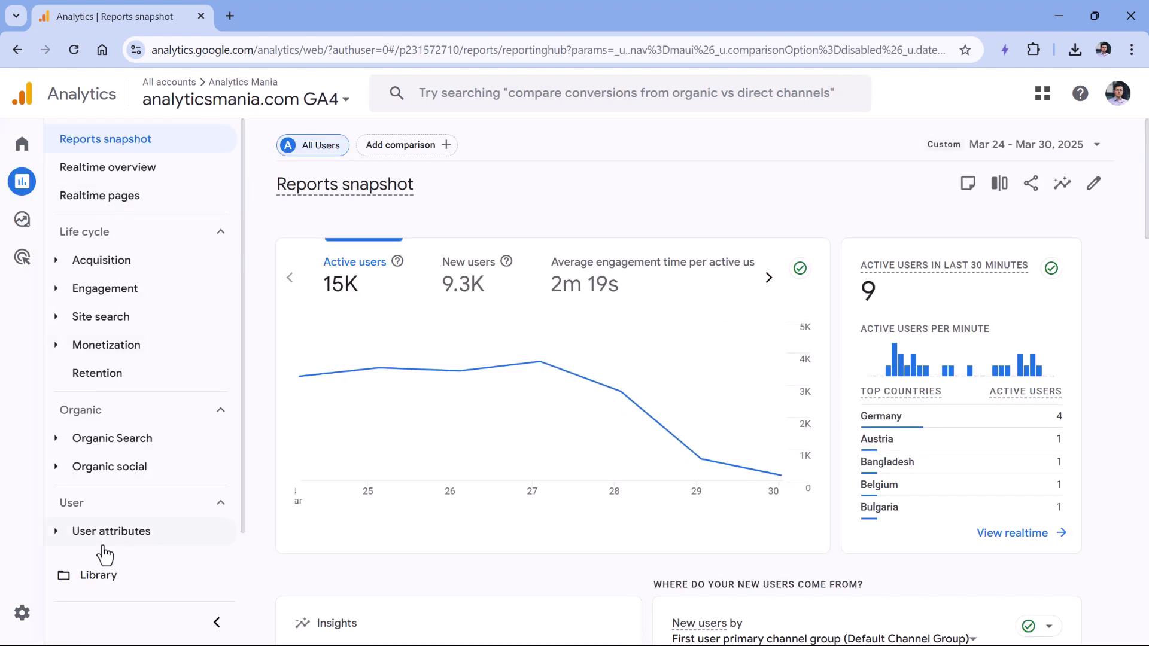
pyautogui.click(100, 576)
pyautogui.scroll(-6, 537, 329)
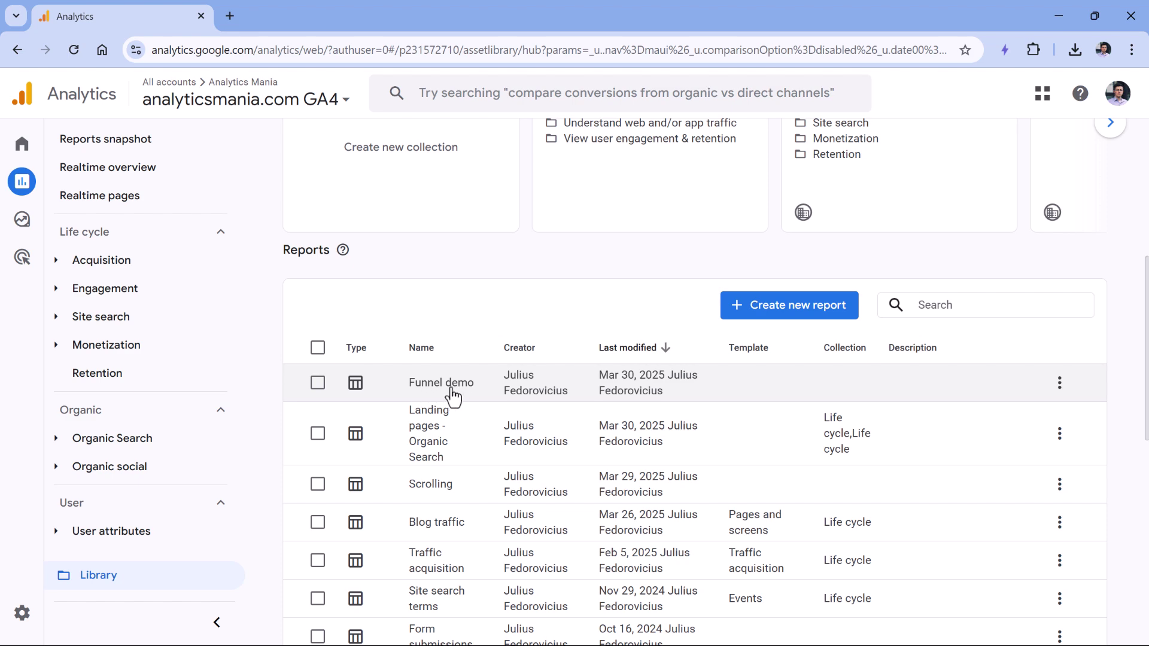
pyautogui.scroll(3, 535, 363)
pyautogui.scroll(2, 530, 359)
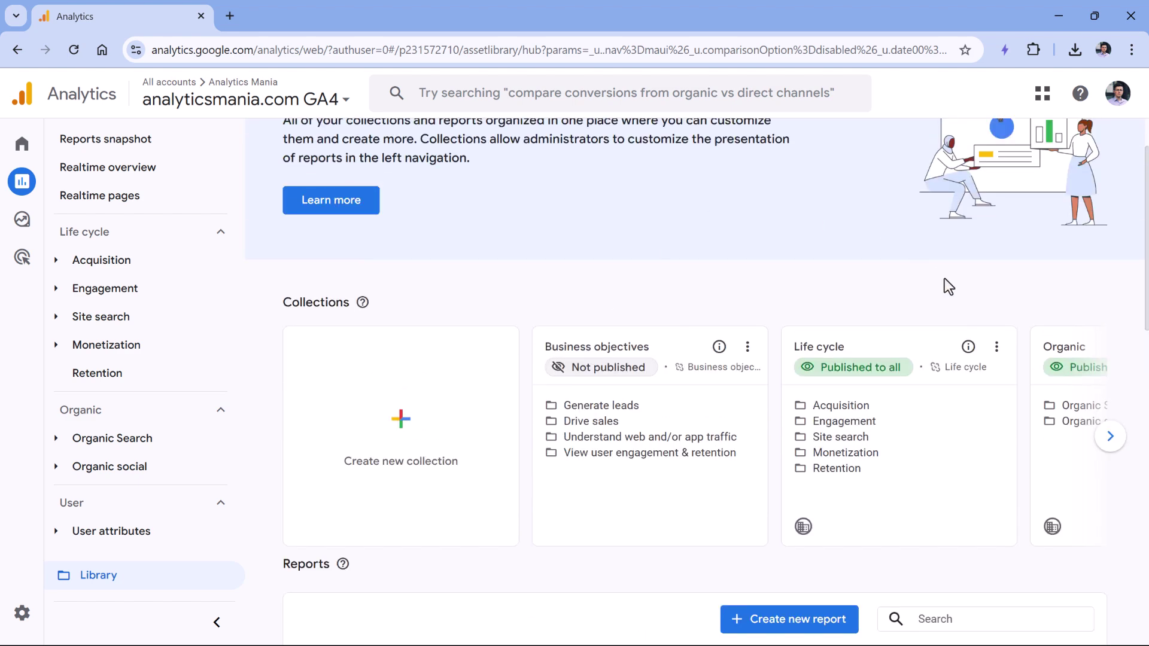
pyautogui.click(997, 347)
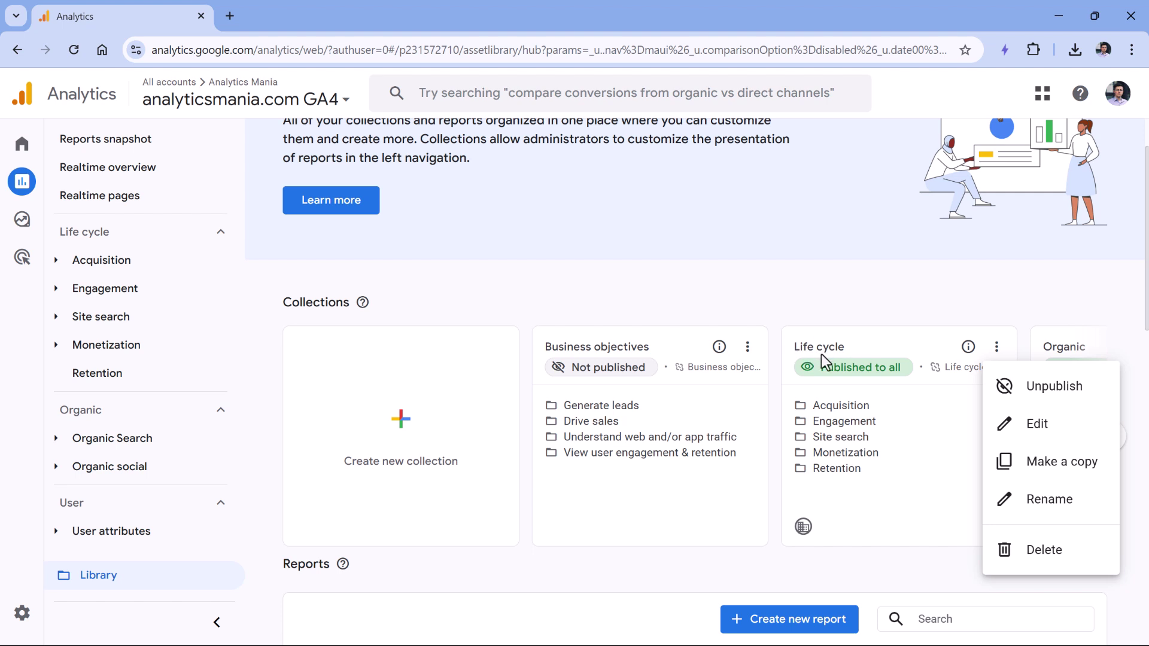
# Drag Funnel demo into Life cycle's Engagement topic and save changes to the current collection.
pyautogui.click(1043, 427)
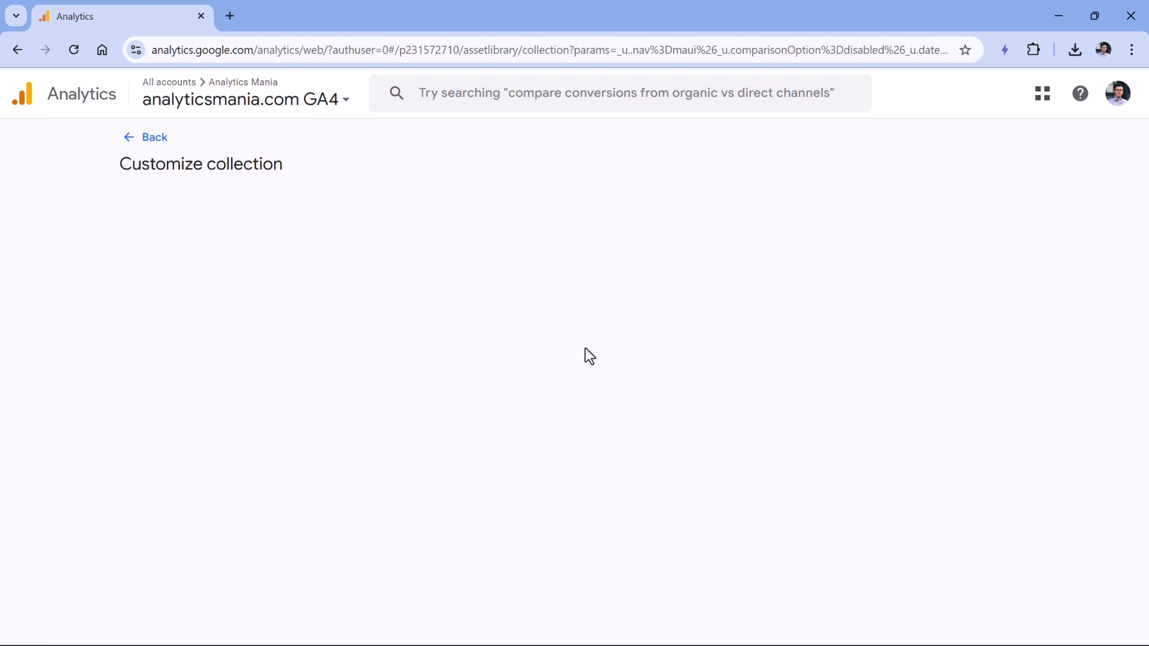
pyautogui.click(672, 262)
pyautogui.write('funnel')
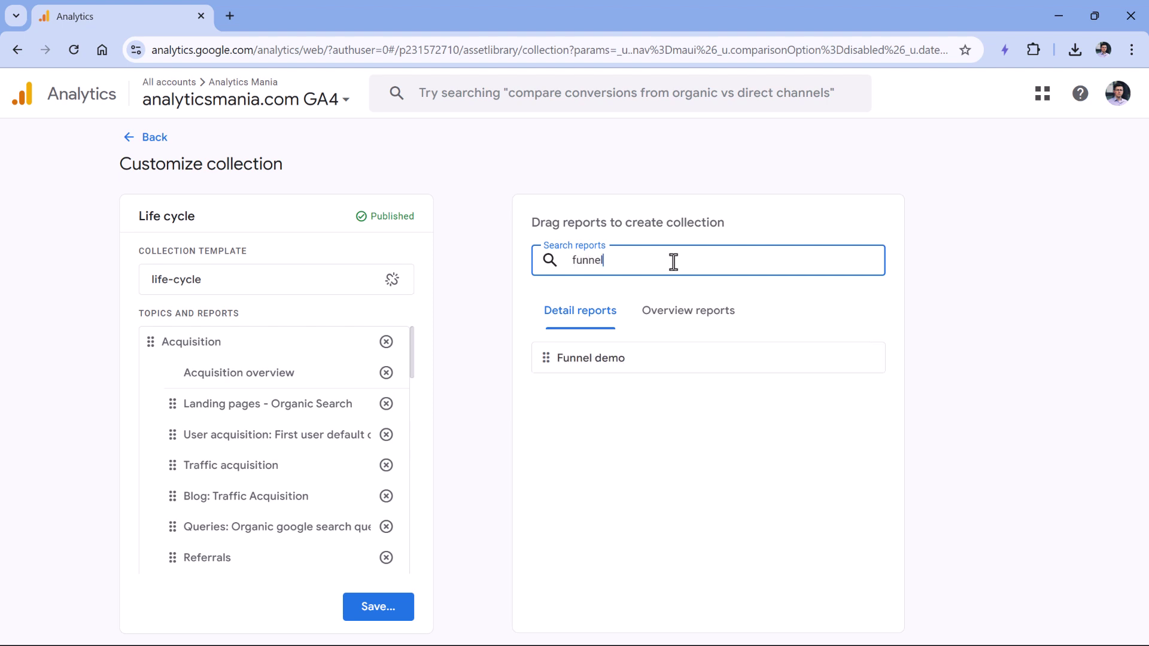
pyautogui.scroll(-5, 289, 400)
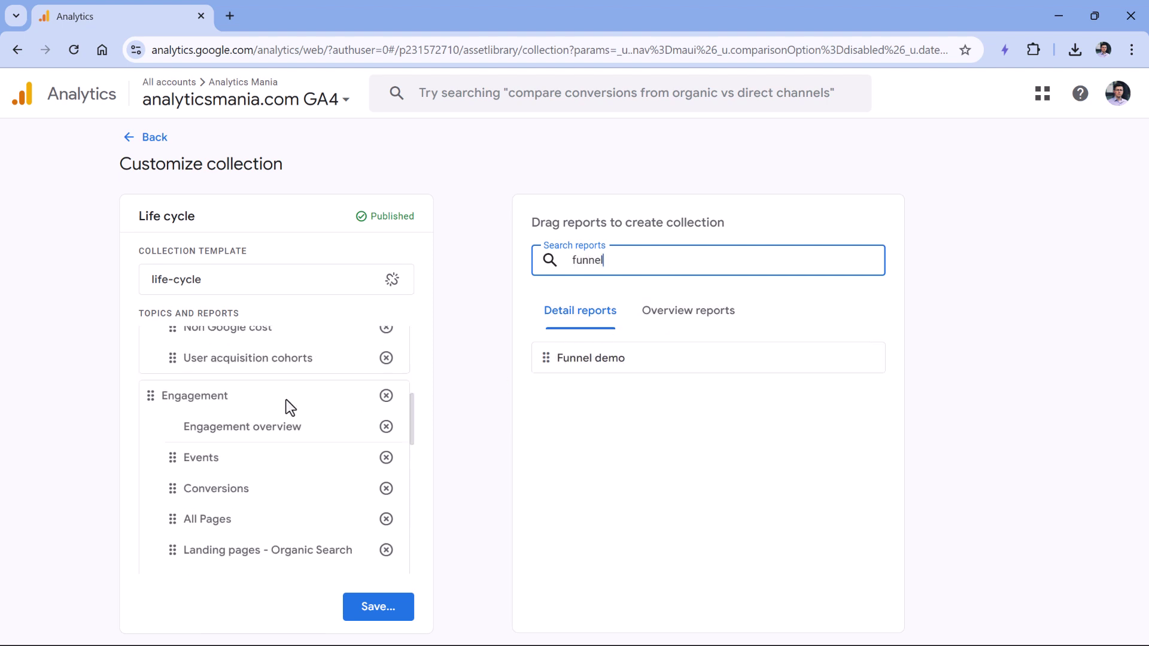
pyautogui.scroll(-3, 209, 418)
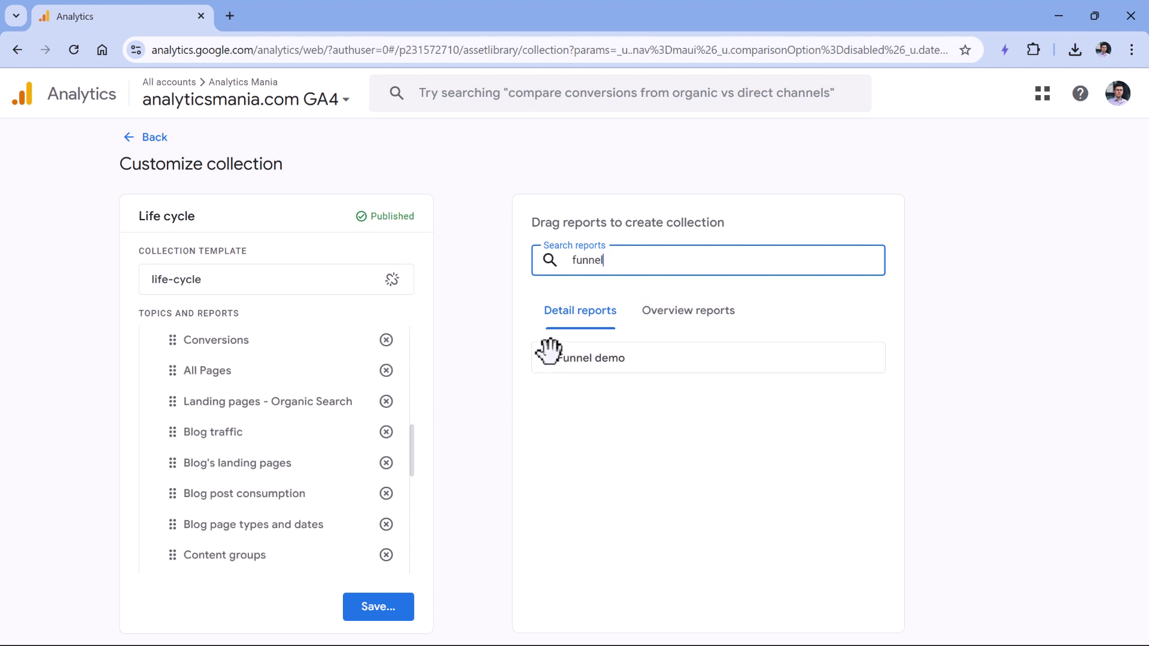
pyautogui.moveTo(546, 358); pyautogui.dragTo(203, 453)
pyautogui.click(383, 613)
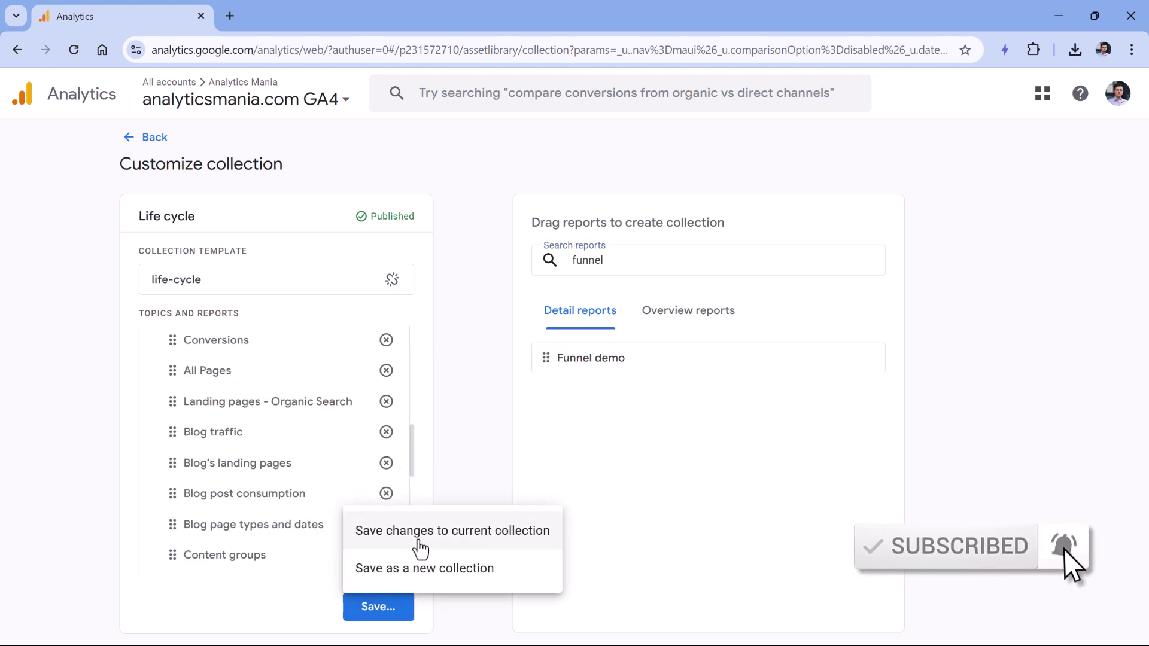
pyautogui.click(467, 543)
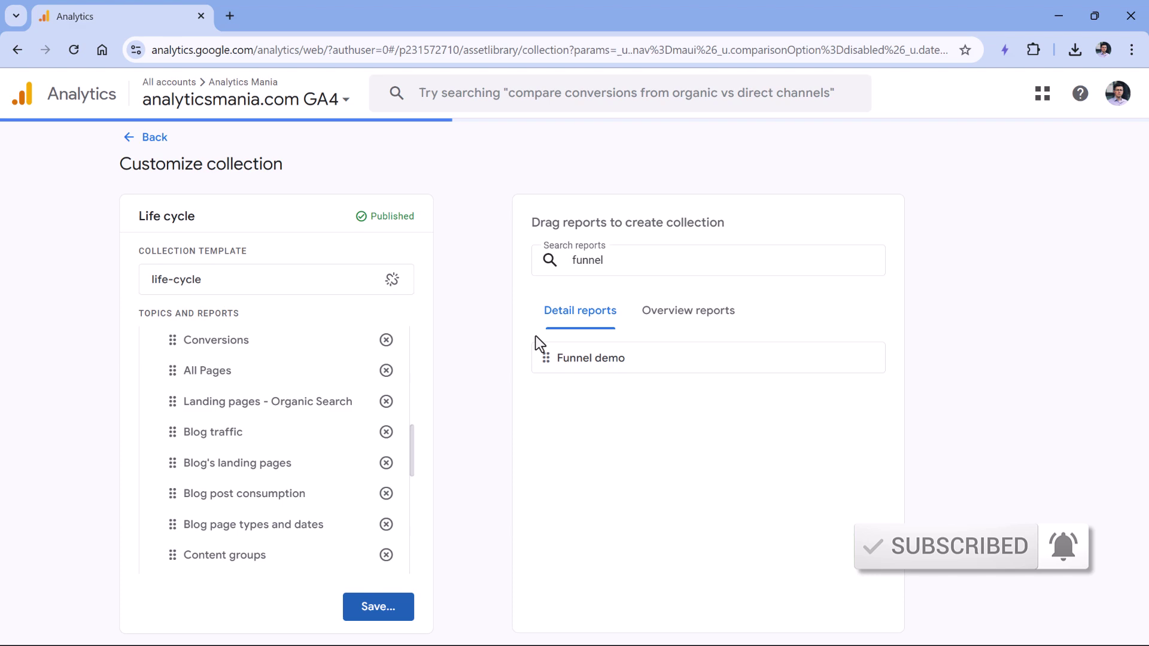
# Back in the Library, expand Life cycle's Engagement group and scan its reports for Funnel demo.
pyautogui.click(137, 137)
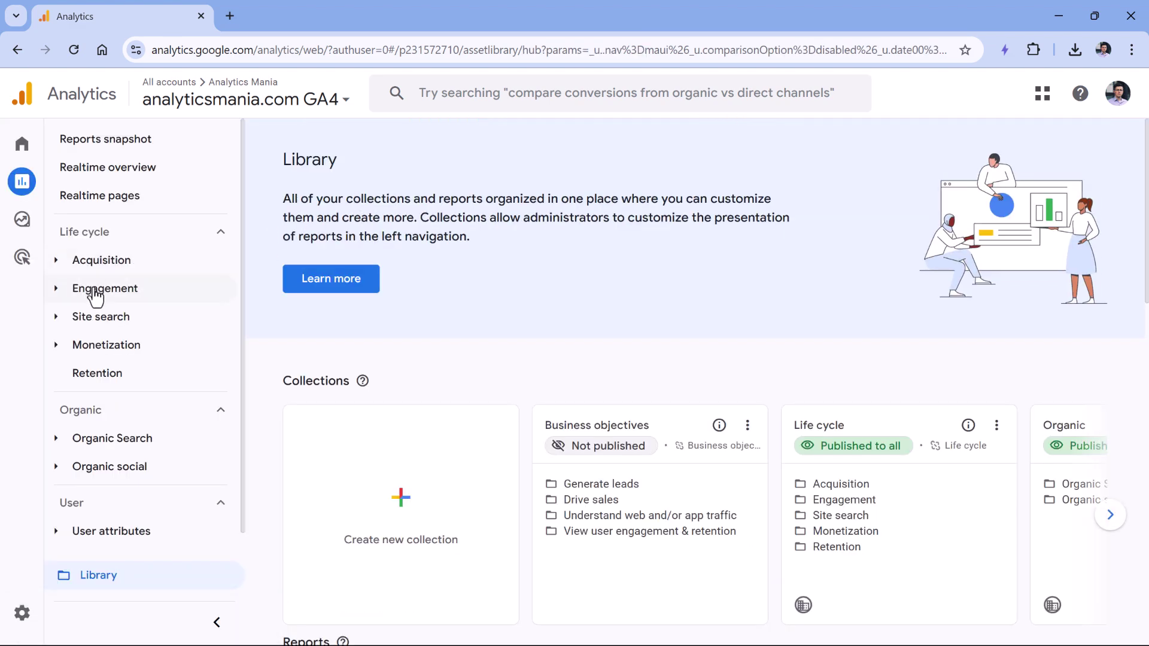
pyautogui.click(98, 289)
pyautogui.scroll(-3, 98, 317)
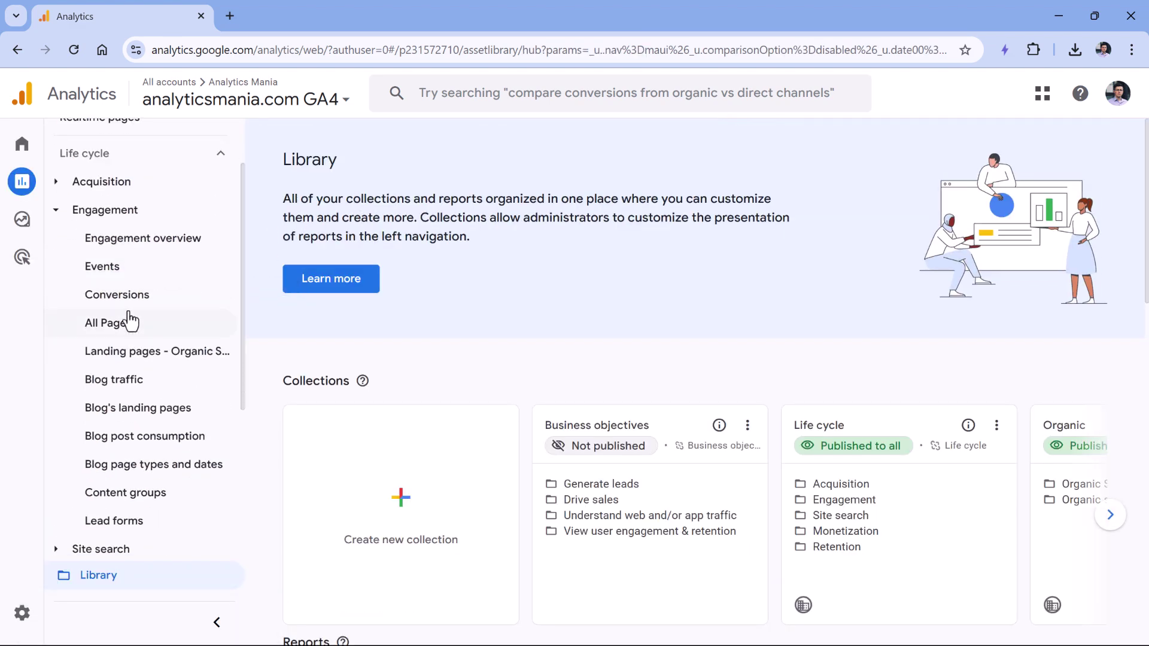
pyautogui.scroll(1, 140, 323)
pyautogui.scroll(-1, 159, 359)
pyautogui.scroll(3, 159, 363)
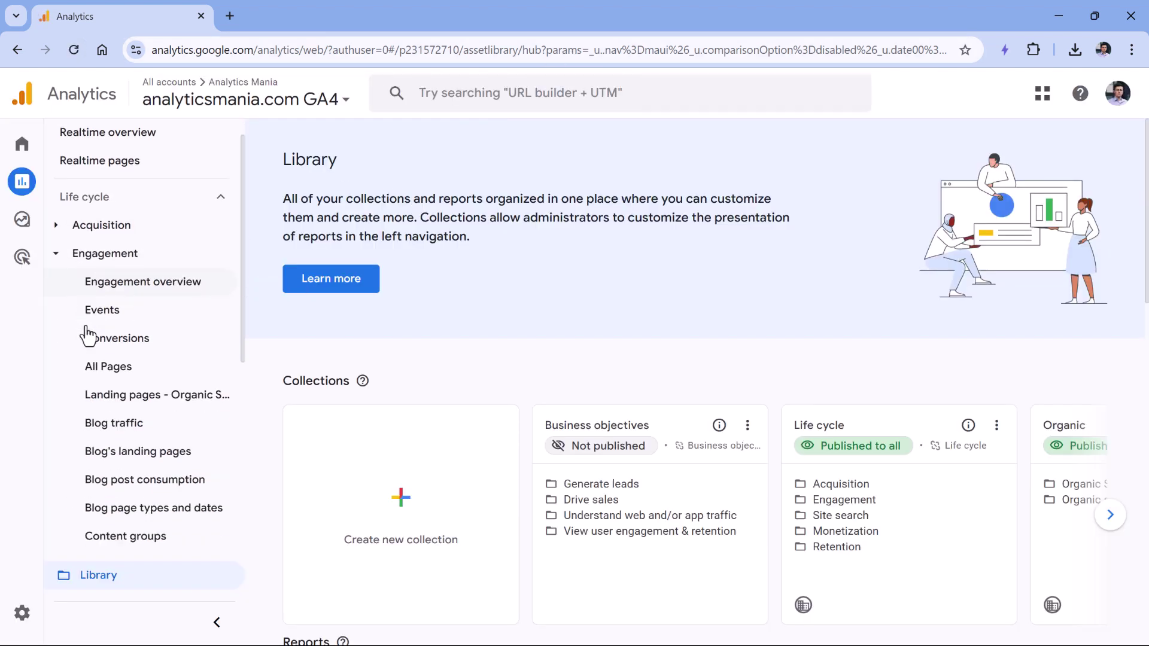
pyautogui.scroll(5, 150, 294)
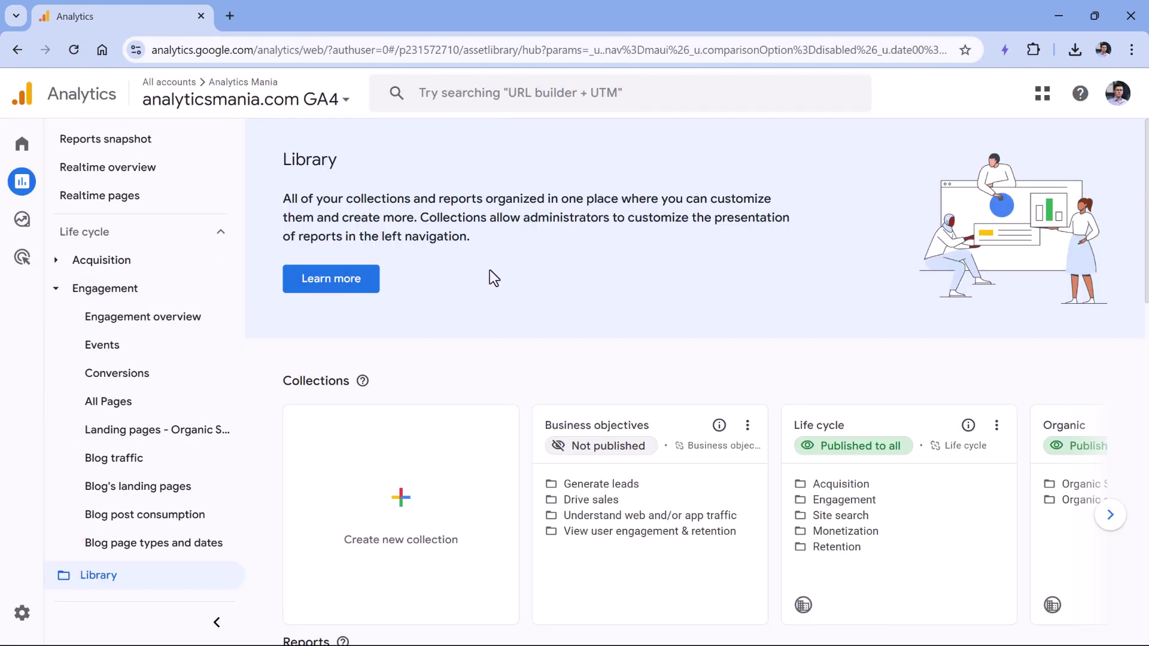
# Reopen the Life cycle collection for editing and search its available reports for 'fun'.
pyautogui.scroll(-1, 982, 341)
pyautogui.click(997, 348)
pyautogui.click(1039, 425)
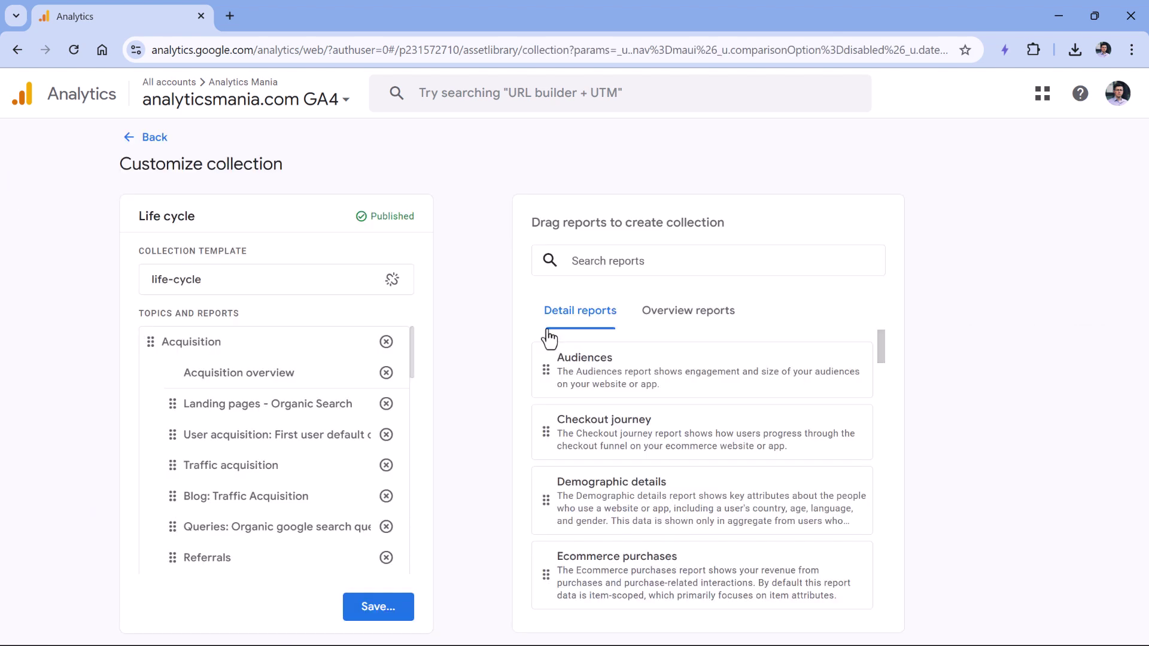
pyautogui.scroll(-3, 242, 356)
pyautogui.scroll(-6, 252, 367)
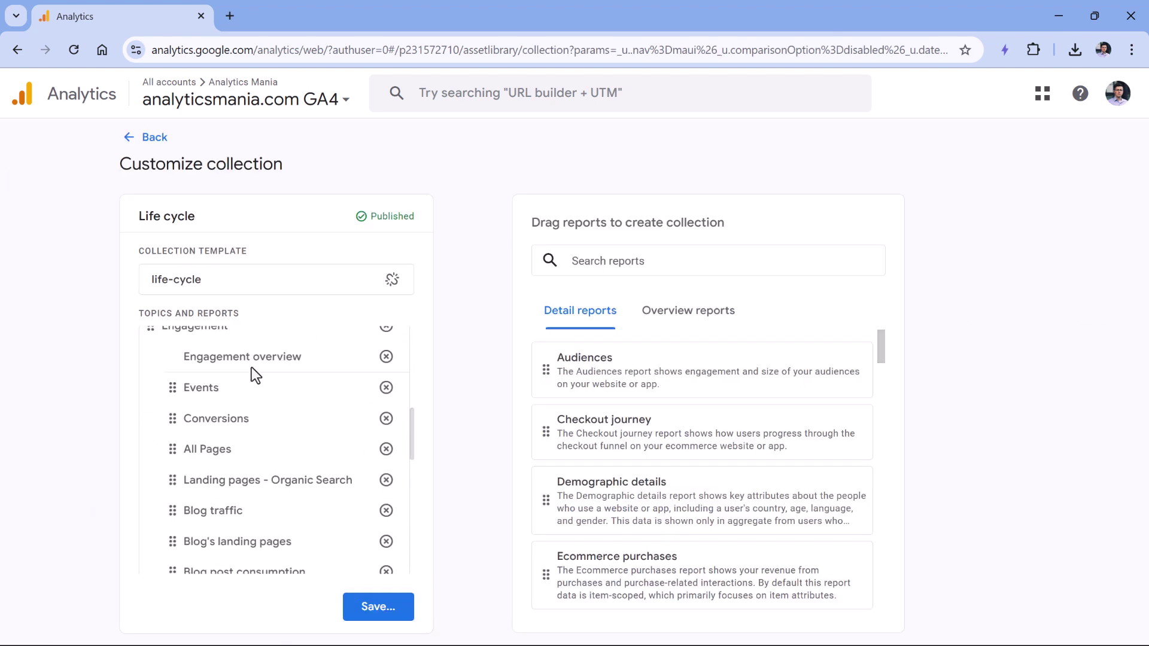
pyautogui.click(608, 261)
pyautogui.write('funnel')
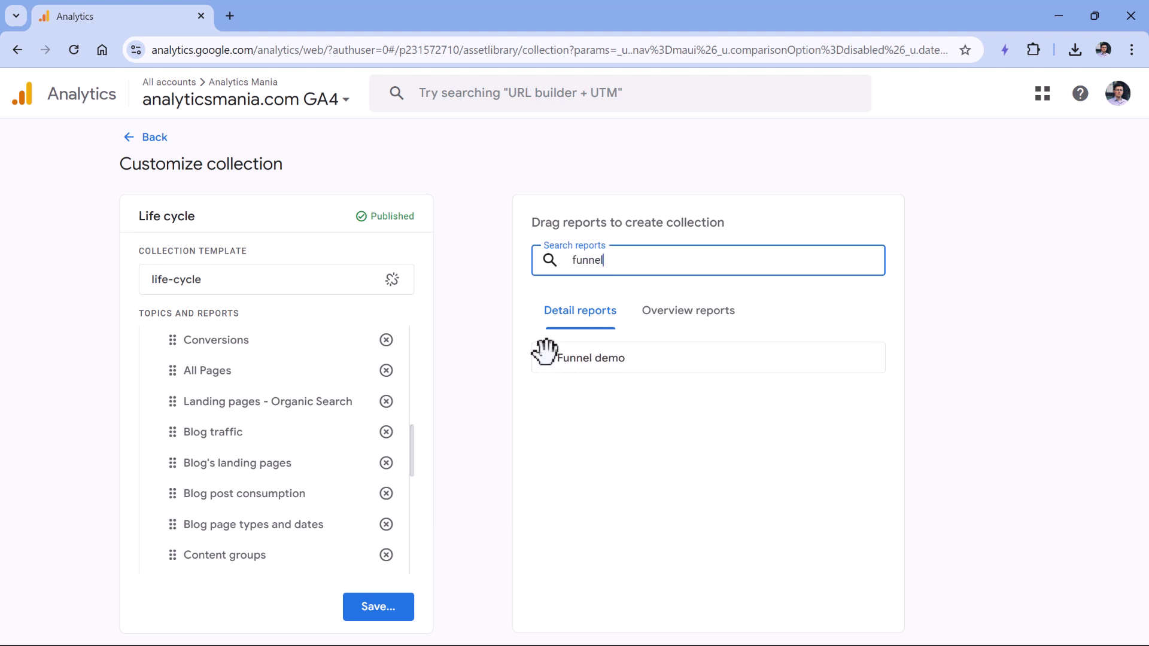
# Drag Funnel demo into the Topics and reports list, retrying three times.
pyautogui.moveTo(545, 352); pyautogui.dragTo(225, 476)
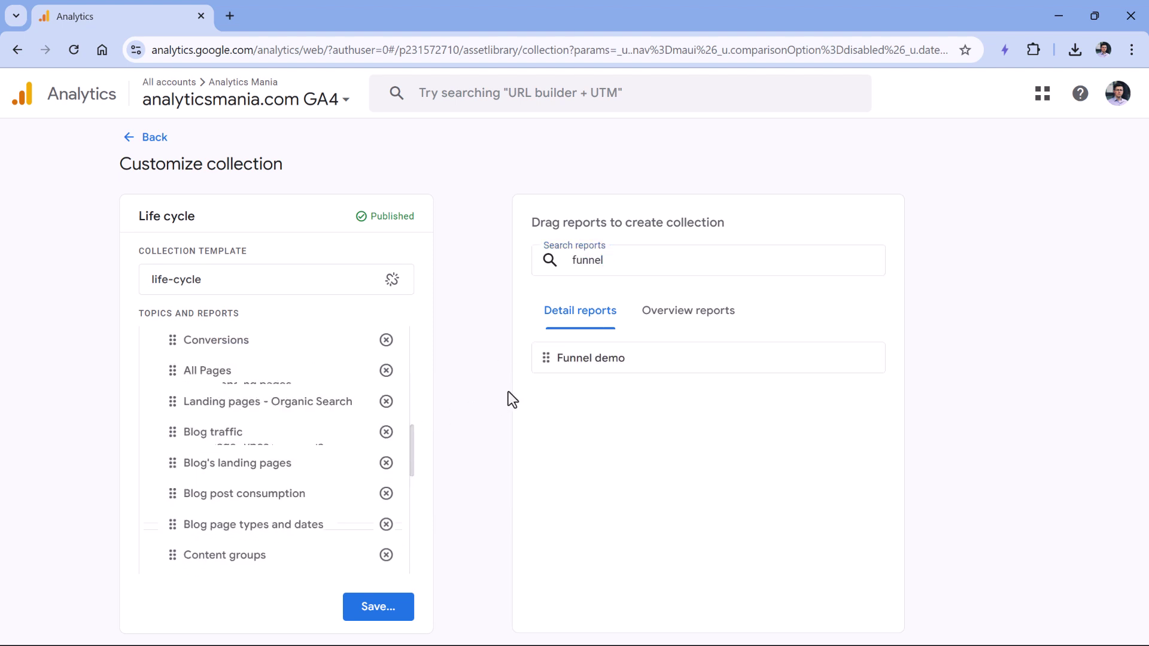
pyautogui.moveTo(533, 360); pyautogui.dragTo(206, 457)
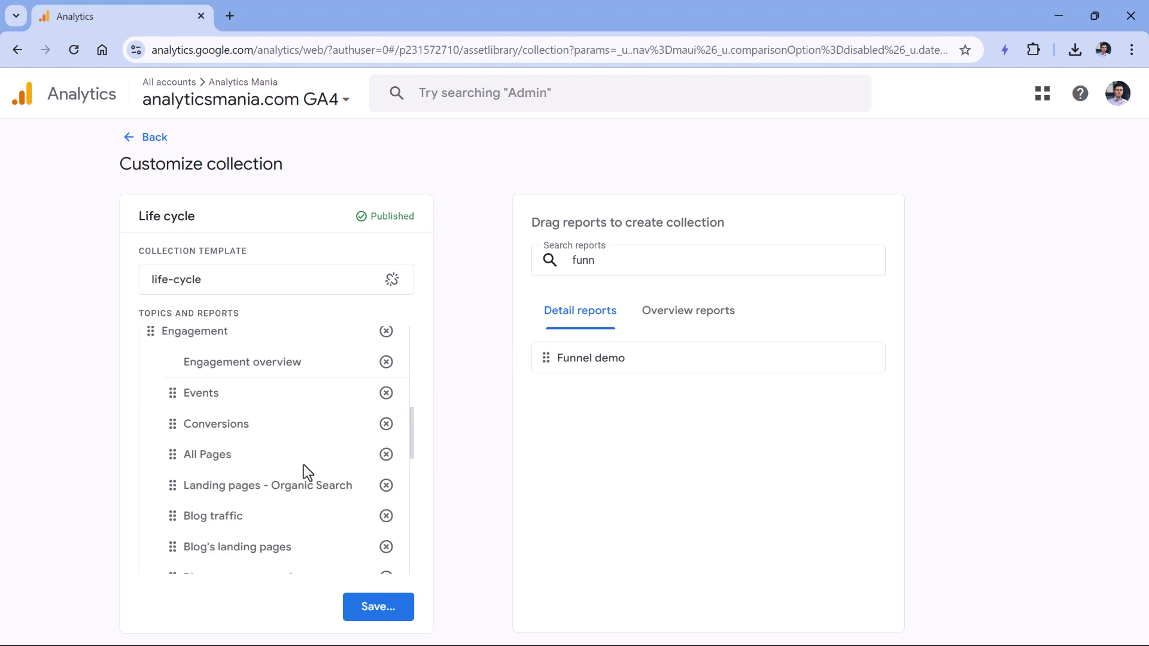
pyautogui.scroll(-5, 303, 465)
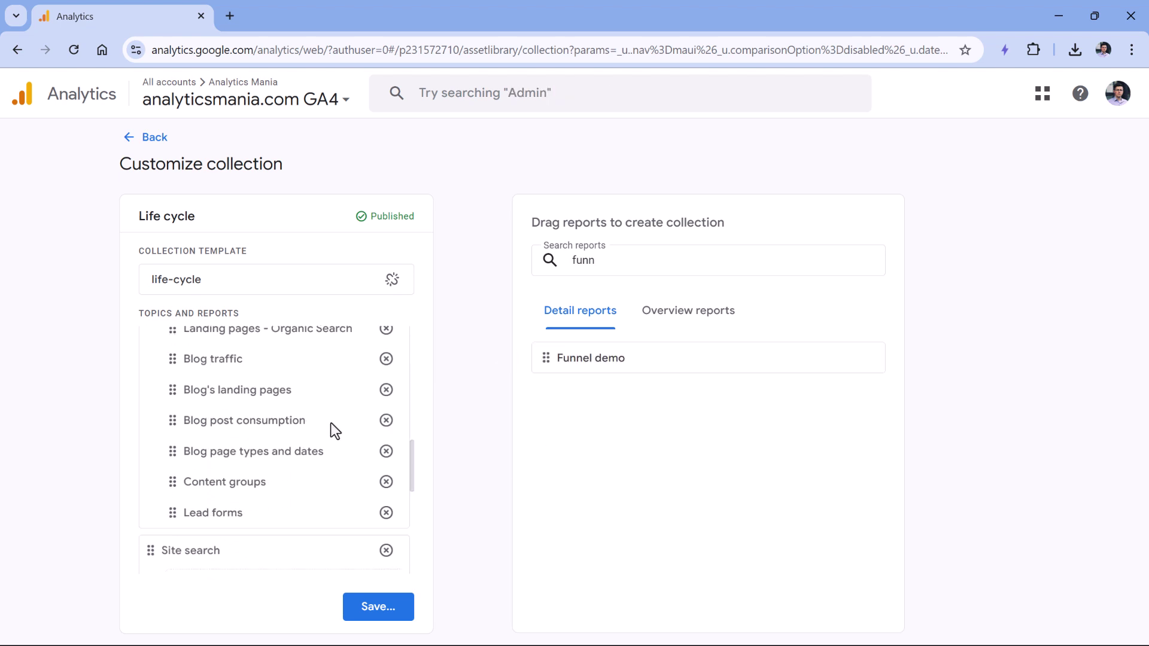
pyautogui.scroll(3, 334, 430)
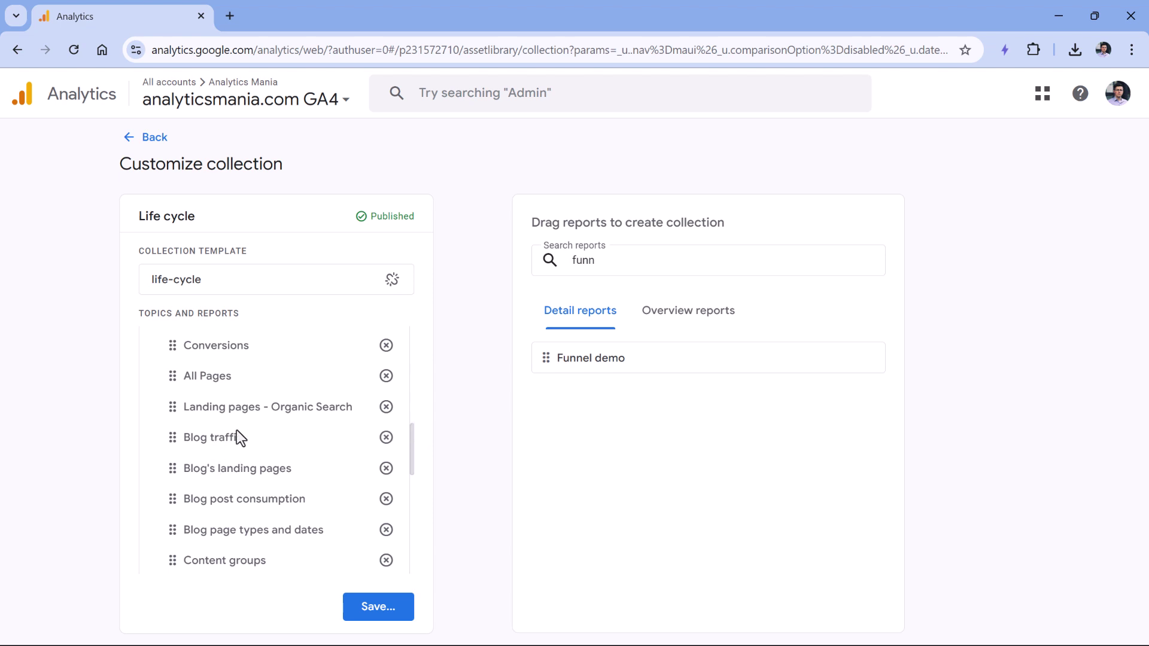
pyautogui.scroll(5, 241, 445)
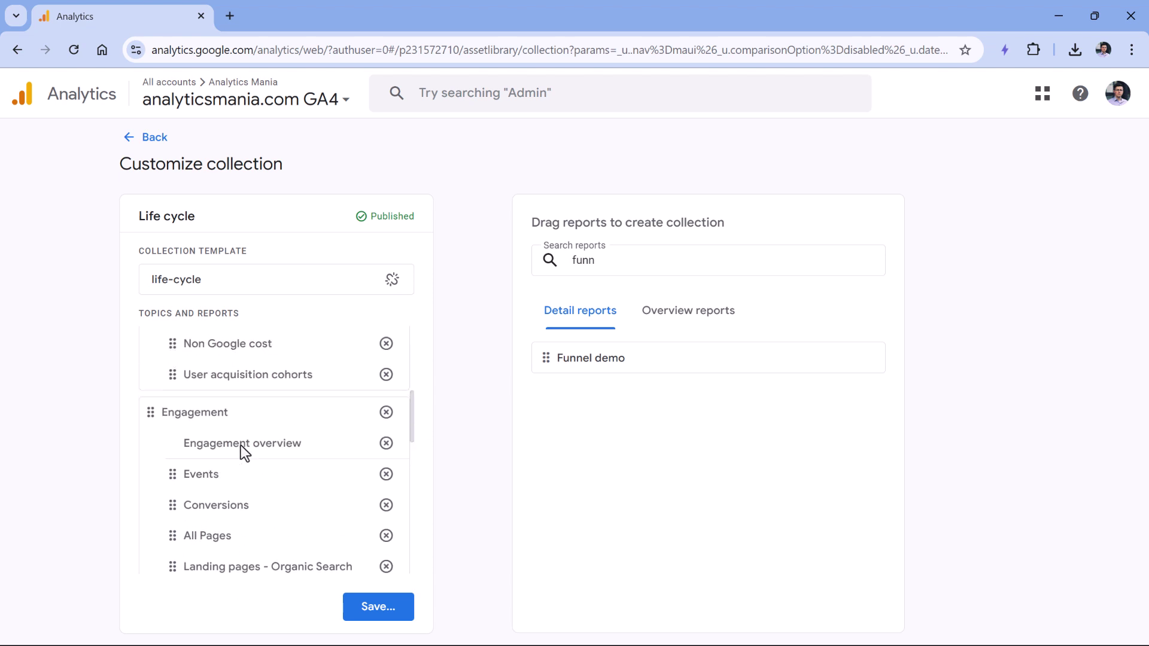
pyautogui.scroll(-5, 299, 431)
pyautogui.moveTo(546, 357); pyautogui.dragTo(216, 465)
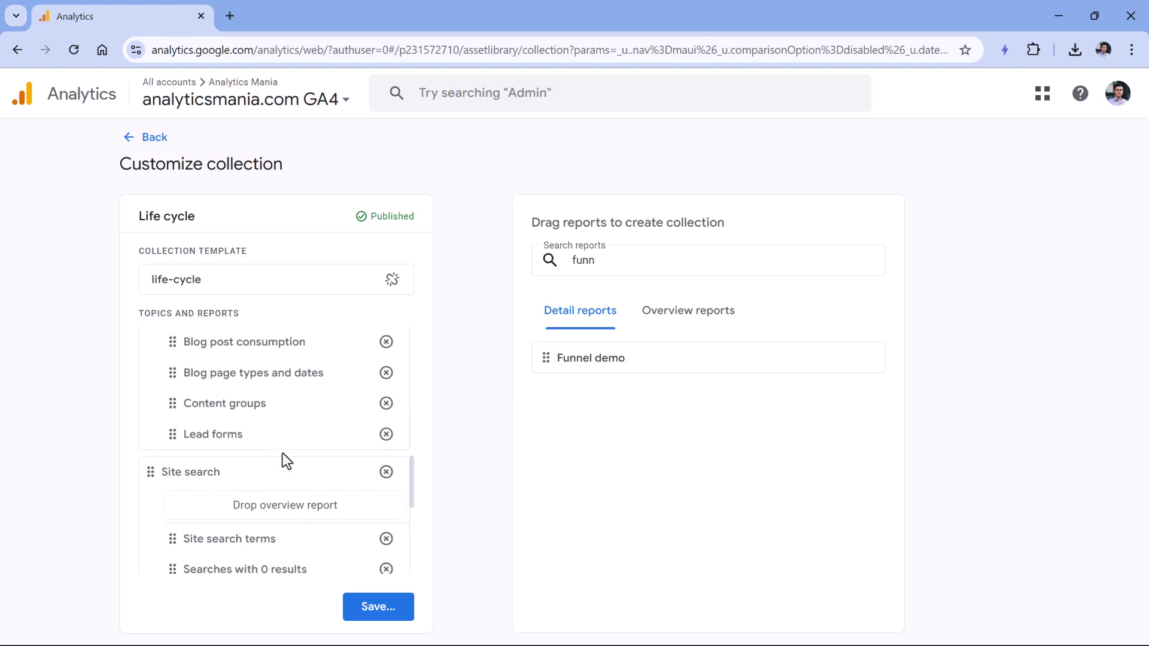